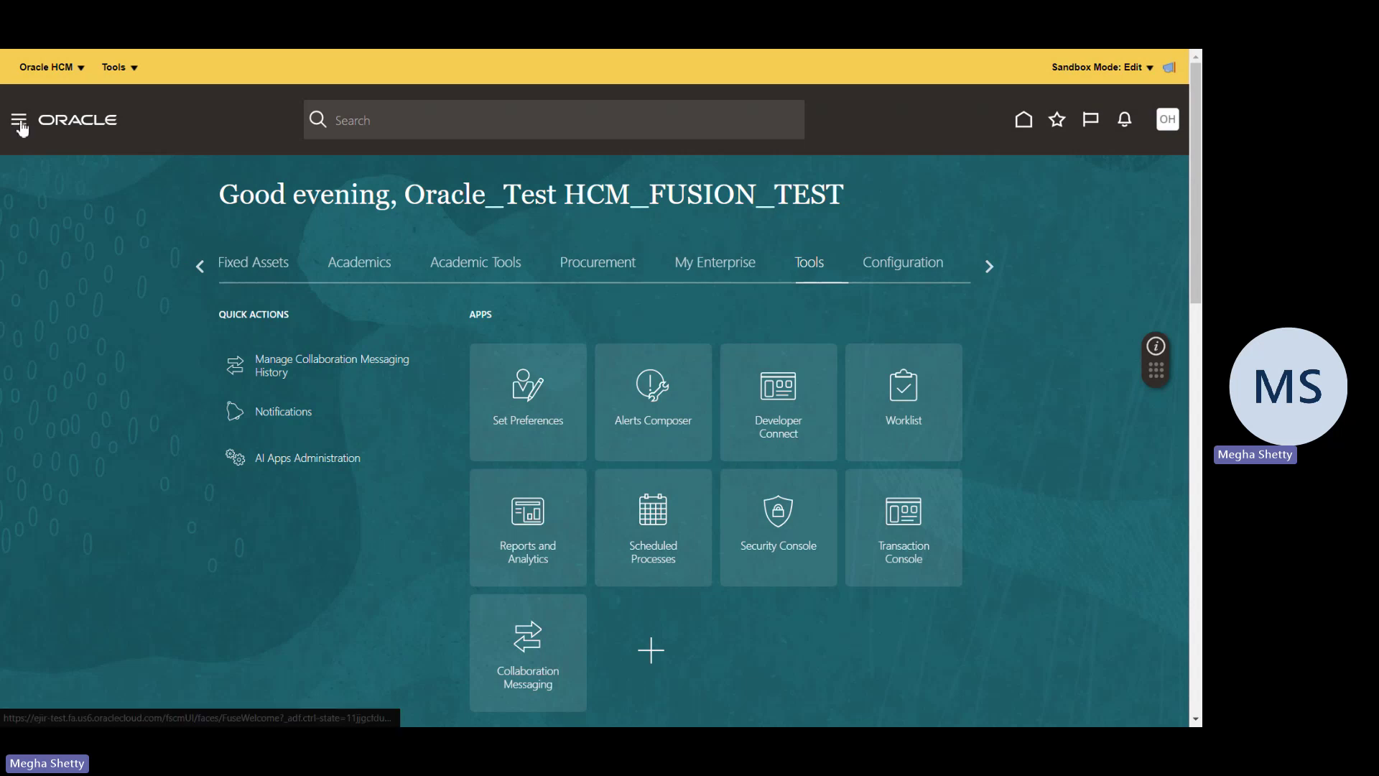
Go to Setup and Maintenance from the navigator.
left_click(20, 126)
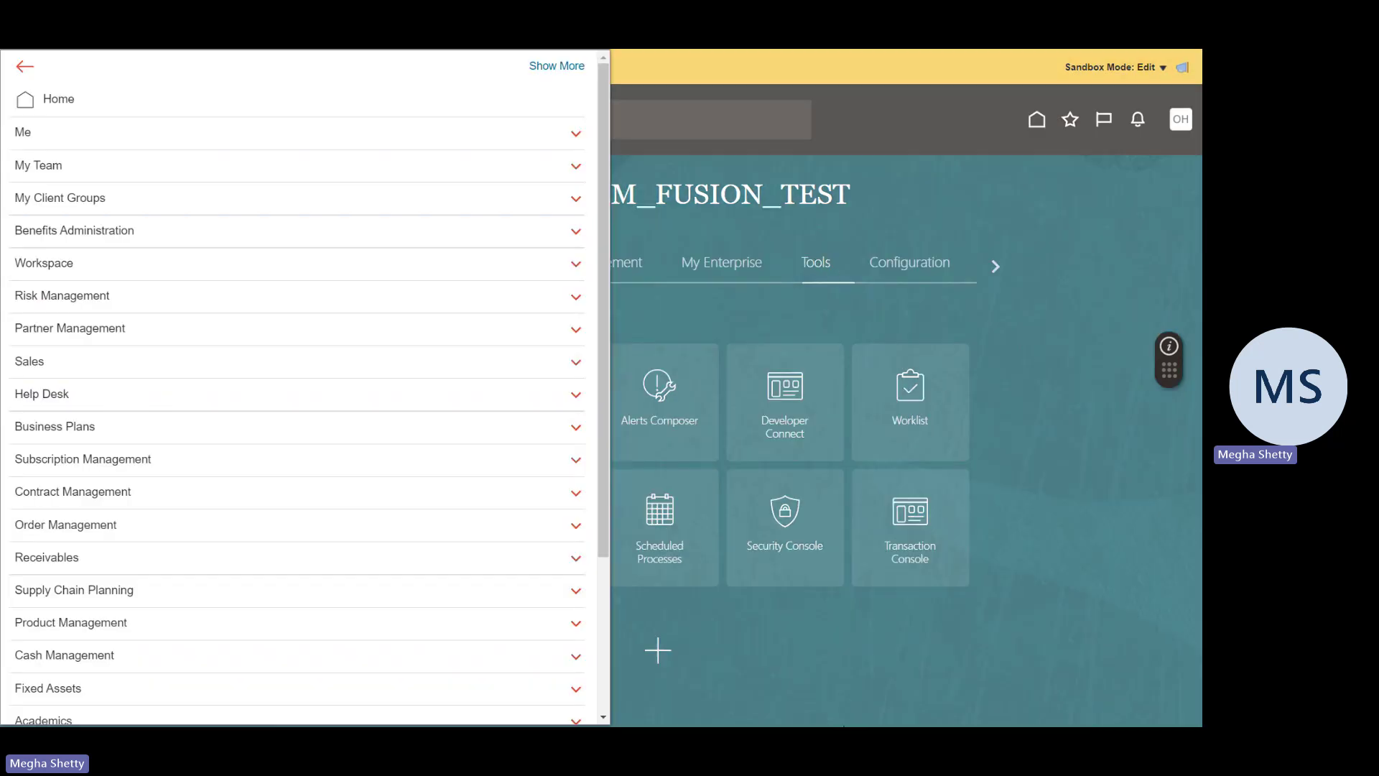
left_click(1118, 242)
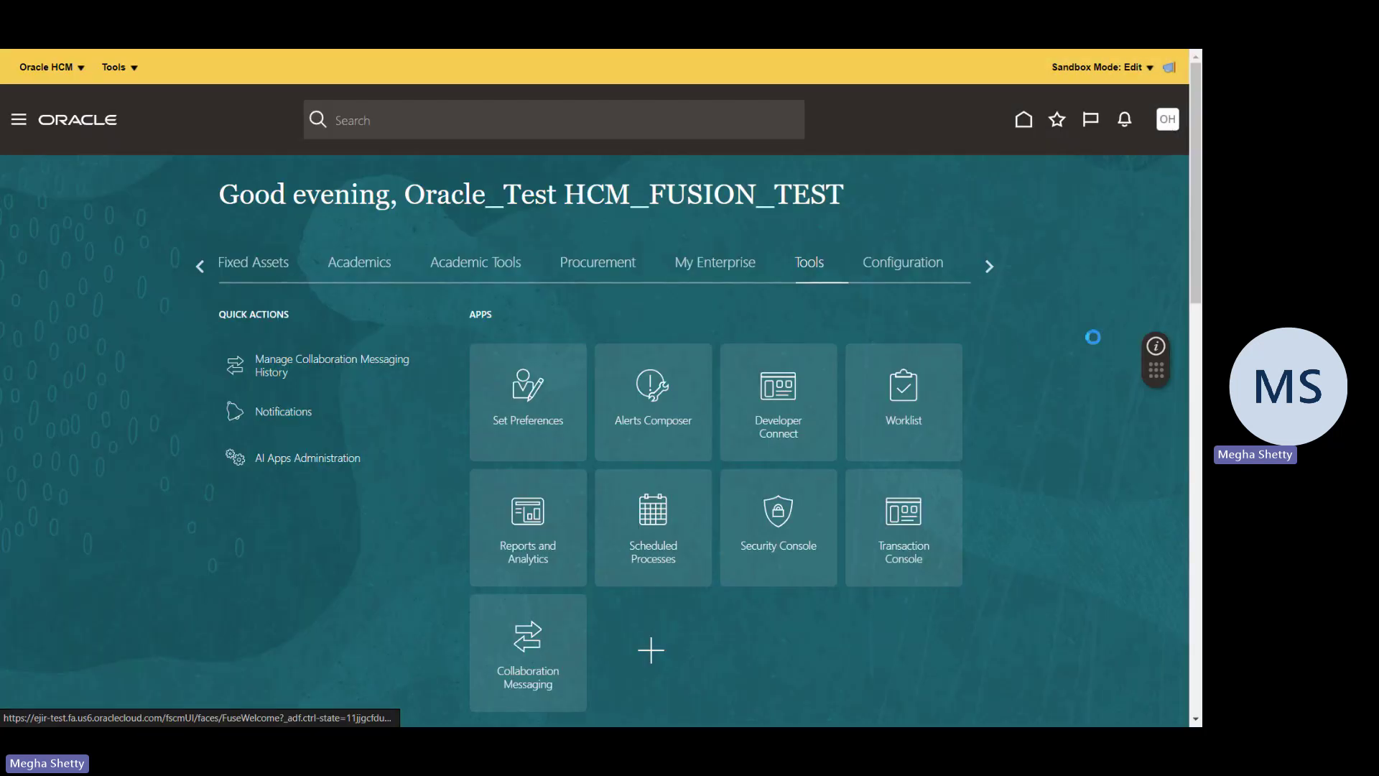
left_click(869, 354)
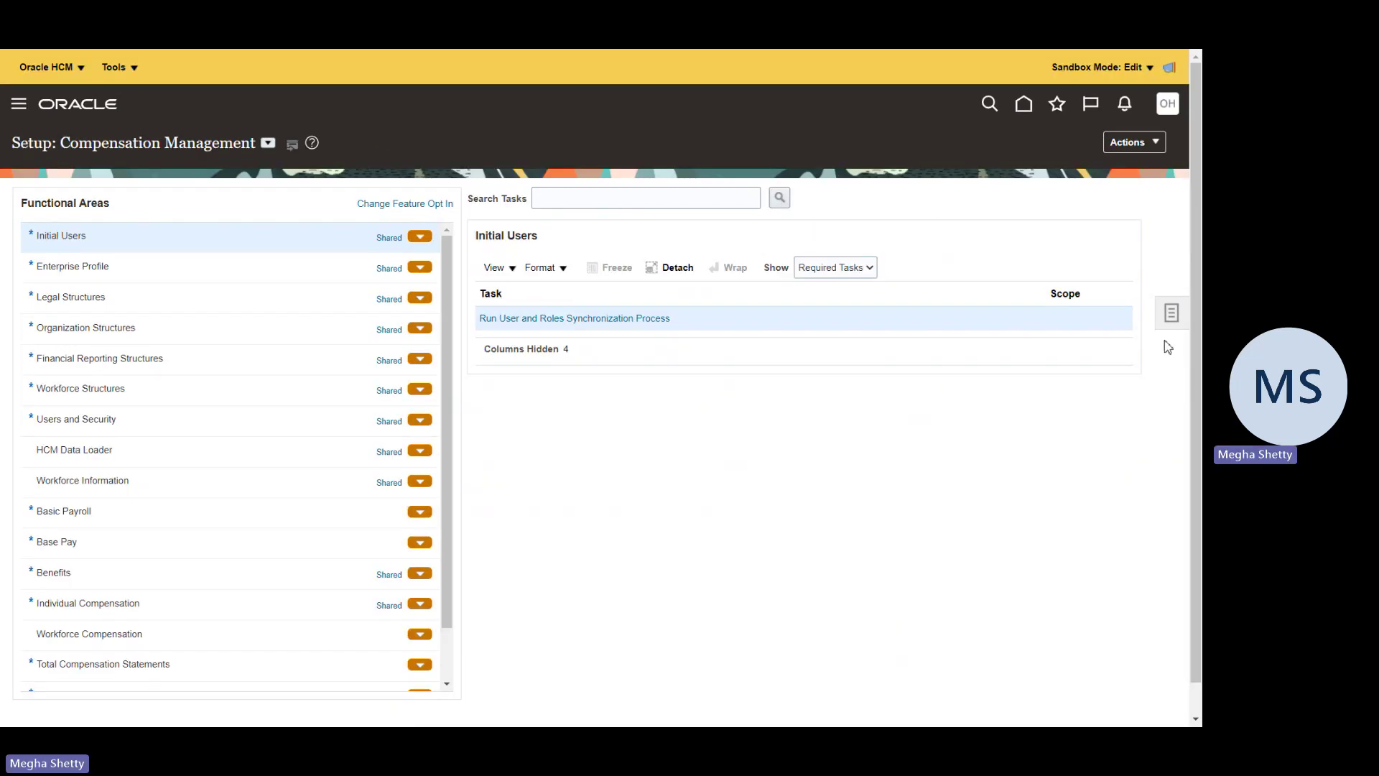
Search tasks for 'Manage approval transaction' and open Manage Approval Transactions for Human Capital Management.
left_click(1172, 314)
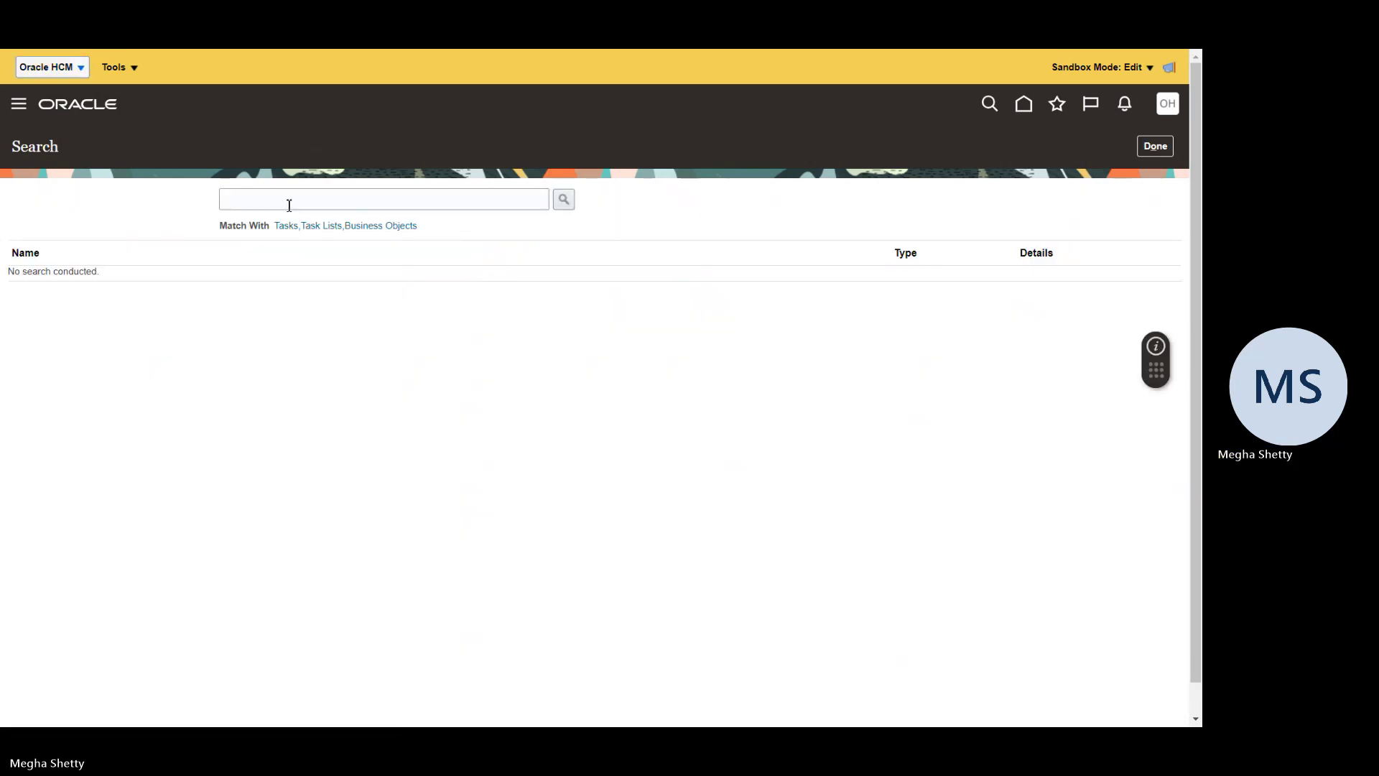
left_click(289, 205)
type("Manage ap")
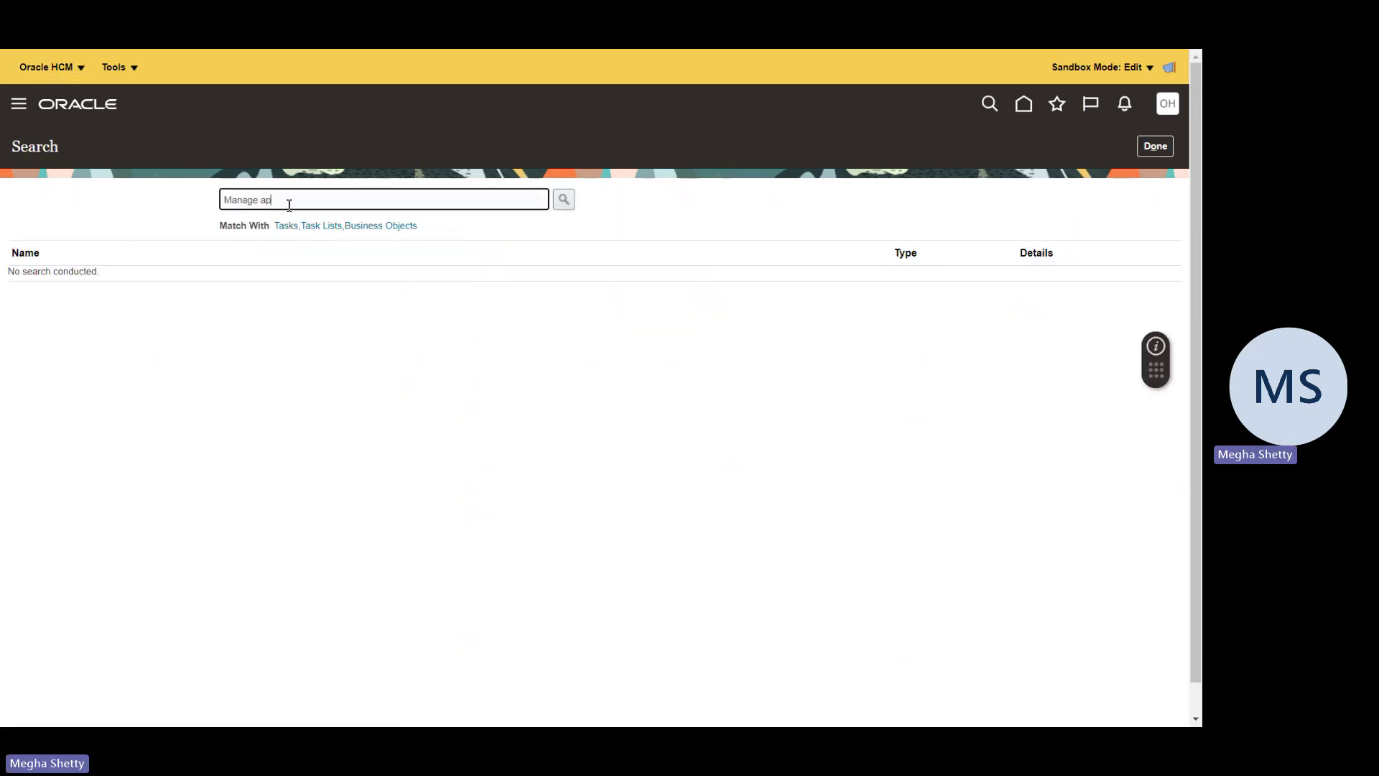
type("proval transaction")
key("Return")
left_click(84, 283)
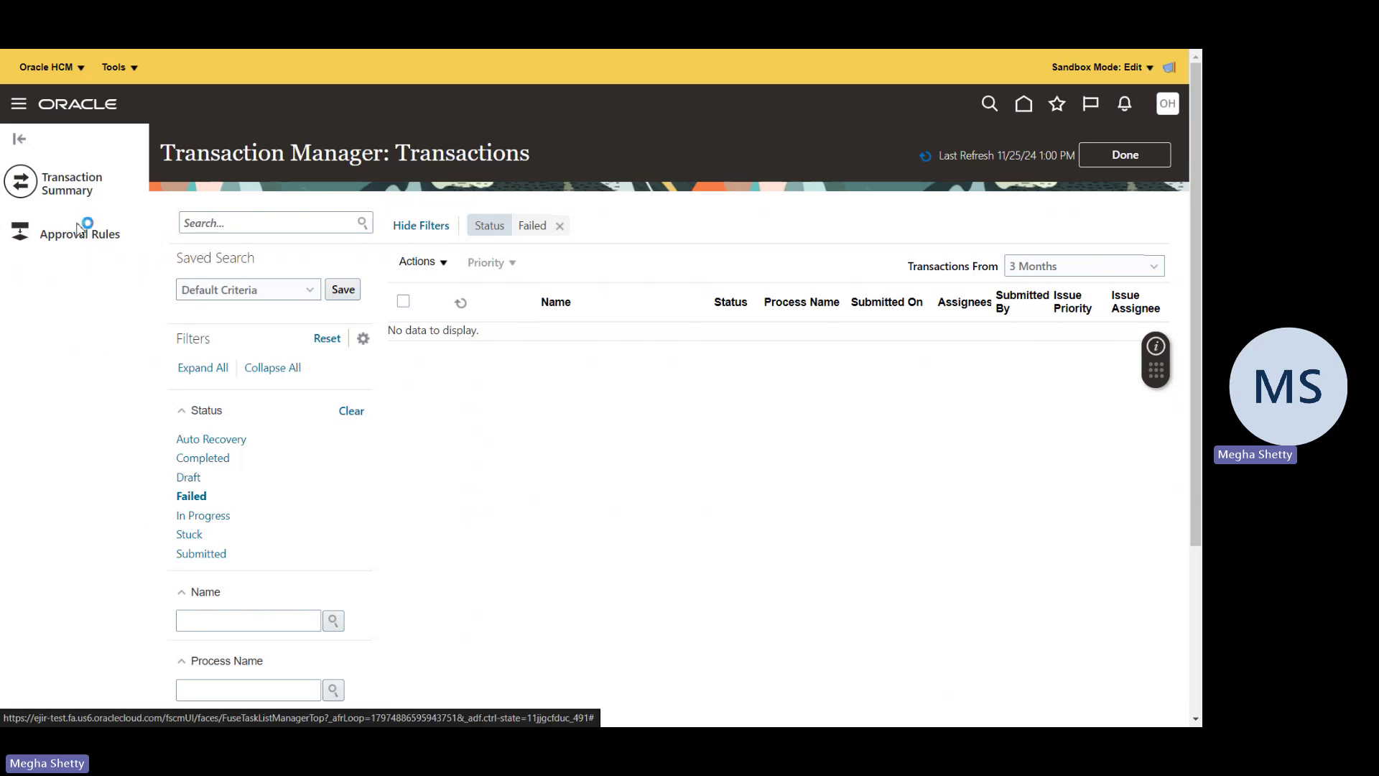
Switch Transaction Manager to the Approval Rules list.
left_click(72, 232)
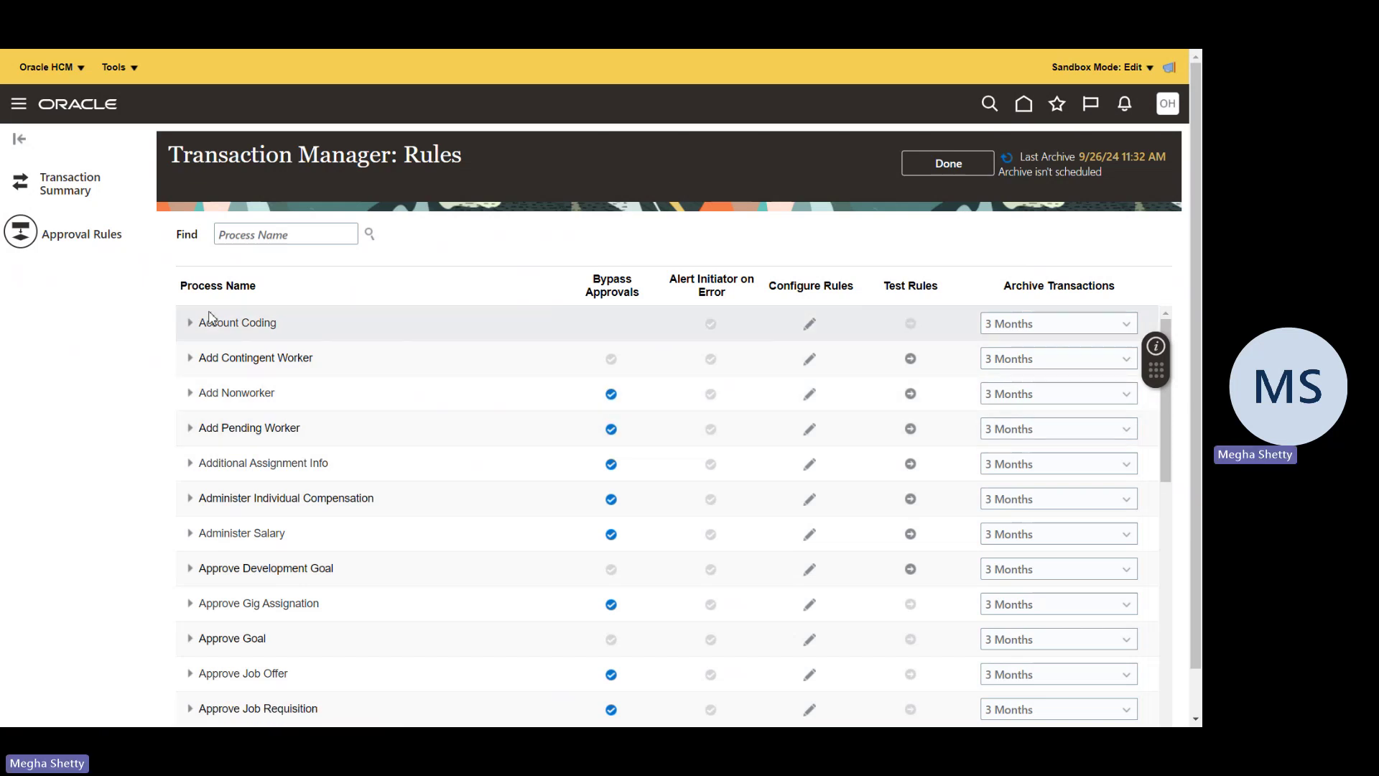
Filter the approval rules list by 'Location' to show the four Location processes.
left_click_drag(1166, 455, 1168, 590)
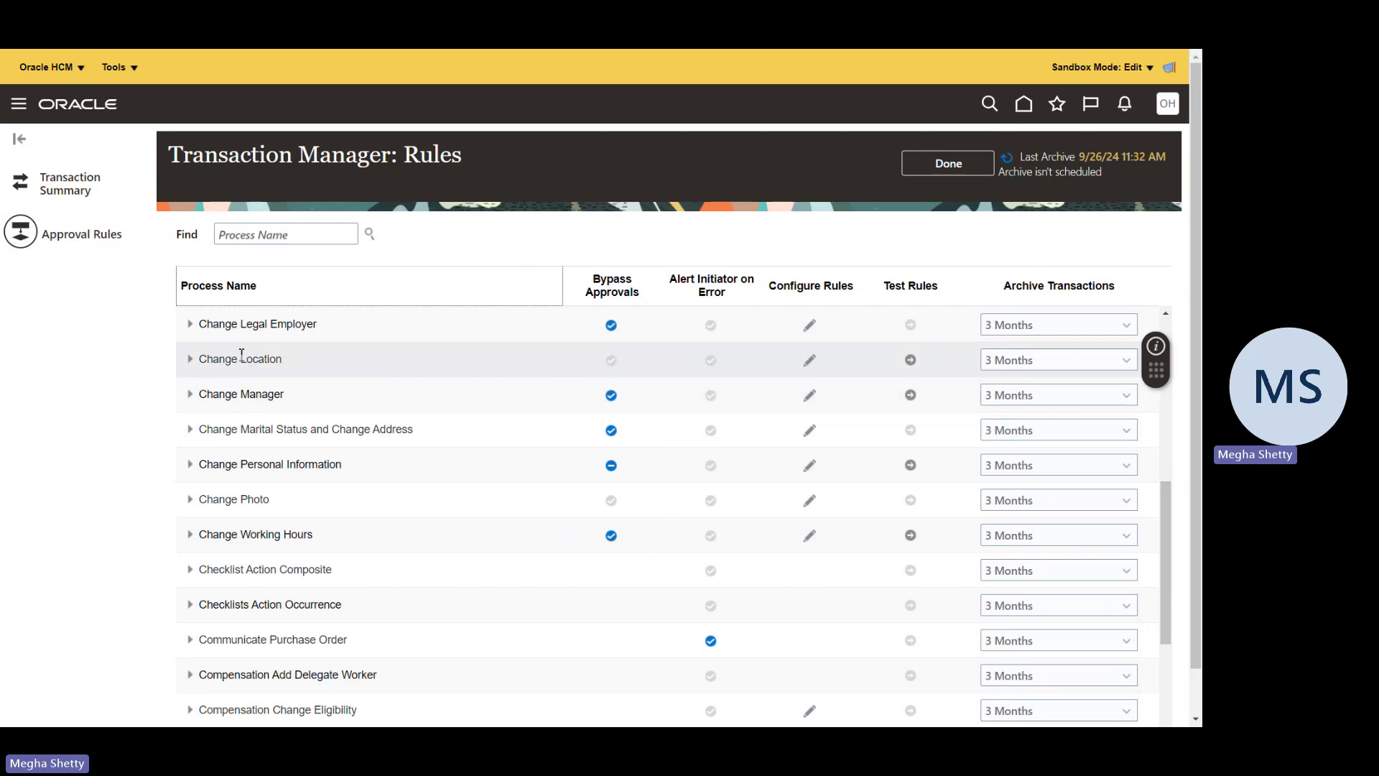
left_click(273, 231)
type("Loca")
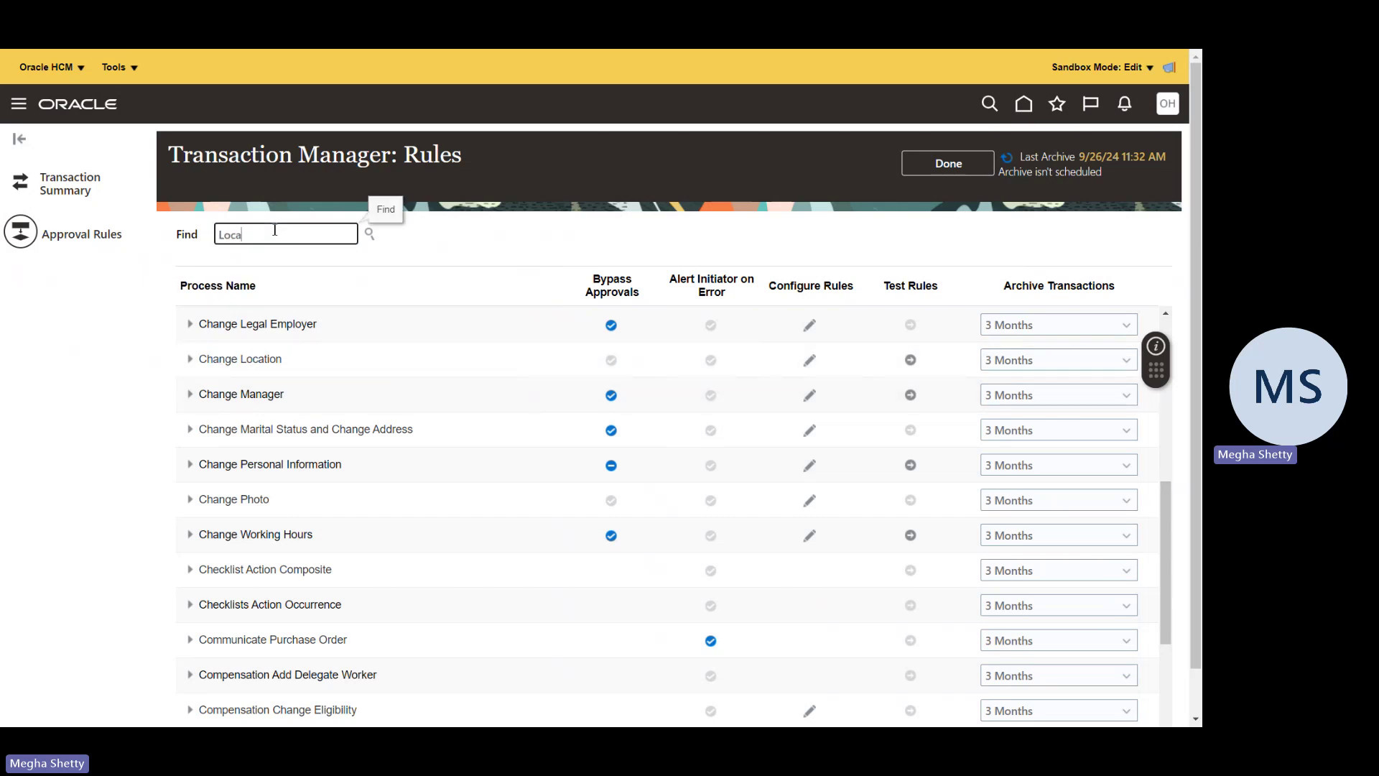
type("tion")
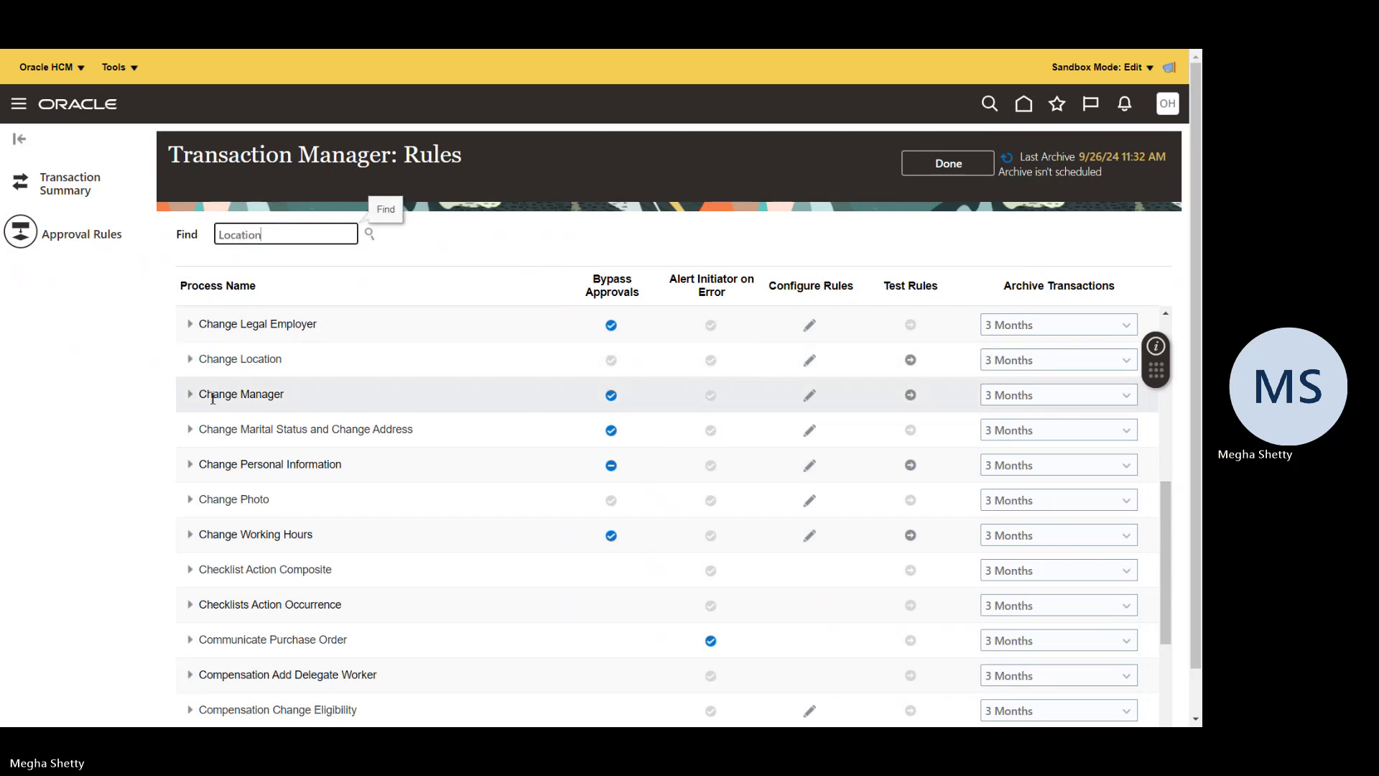
key("Return")
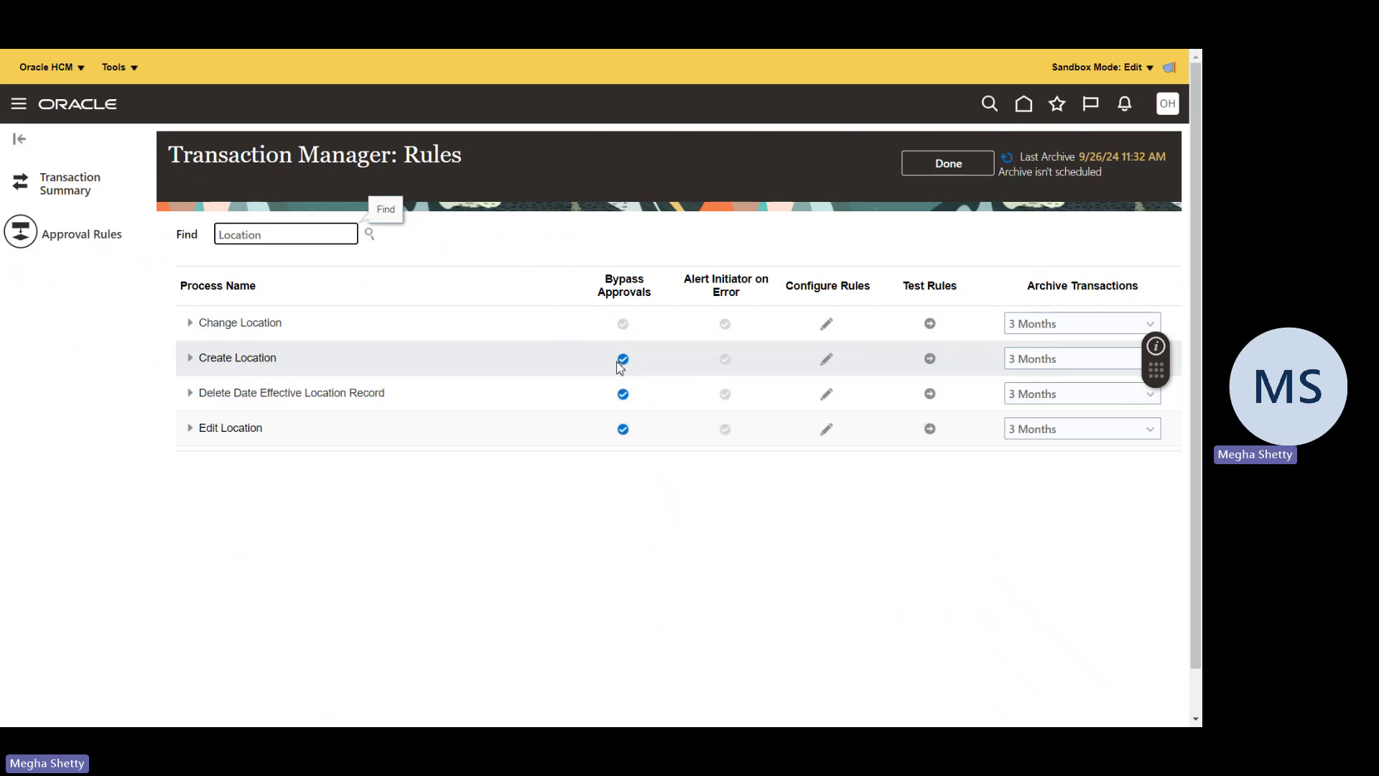
Select the Change Location process and edit its approval rules.
left_click(297, 330)
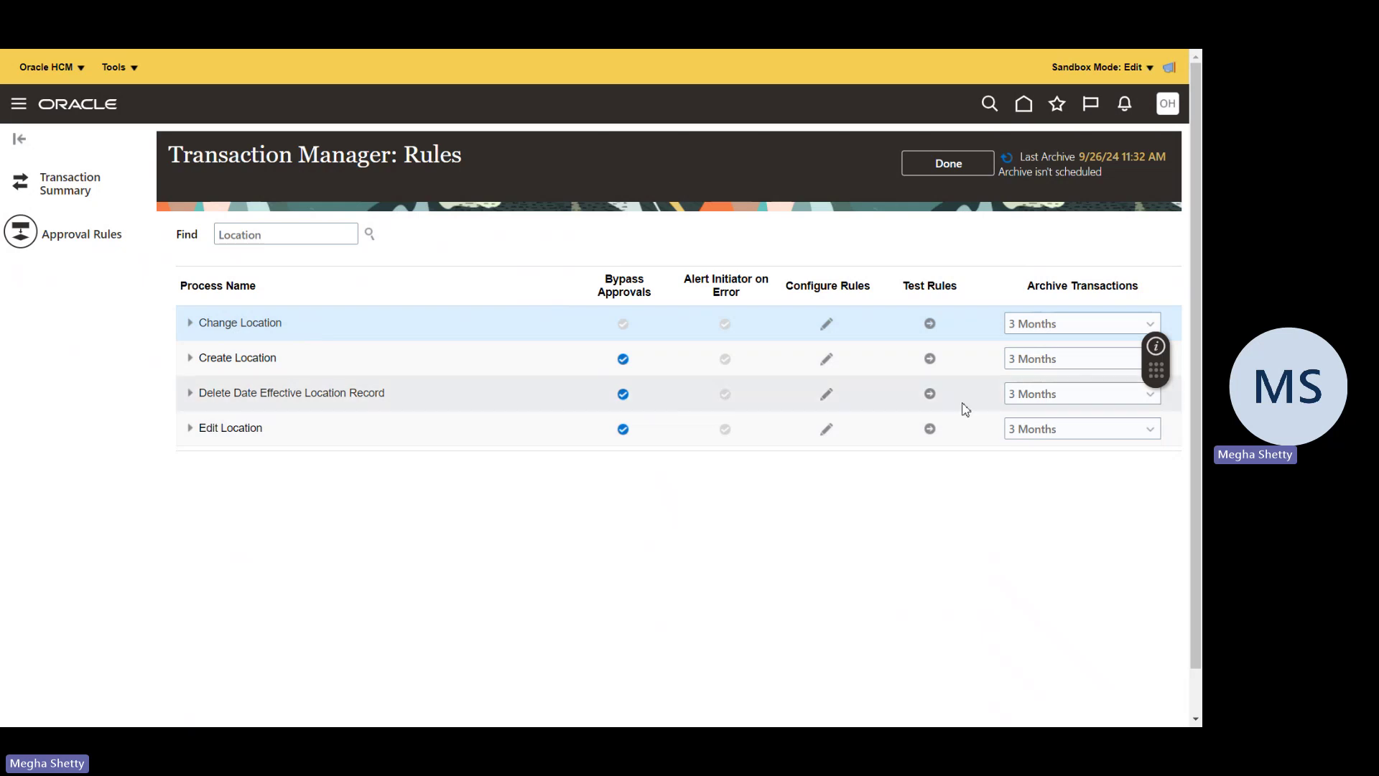
left_click(827, 324)
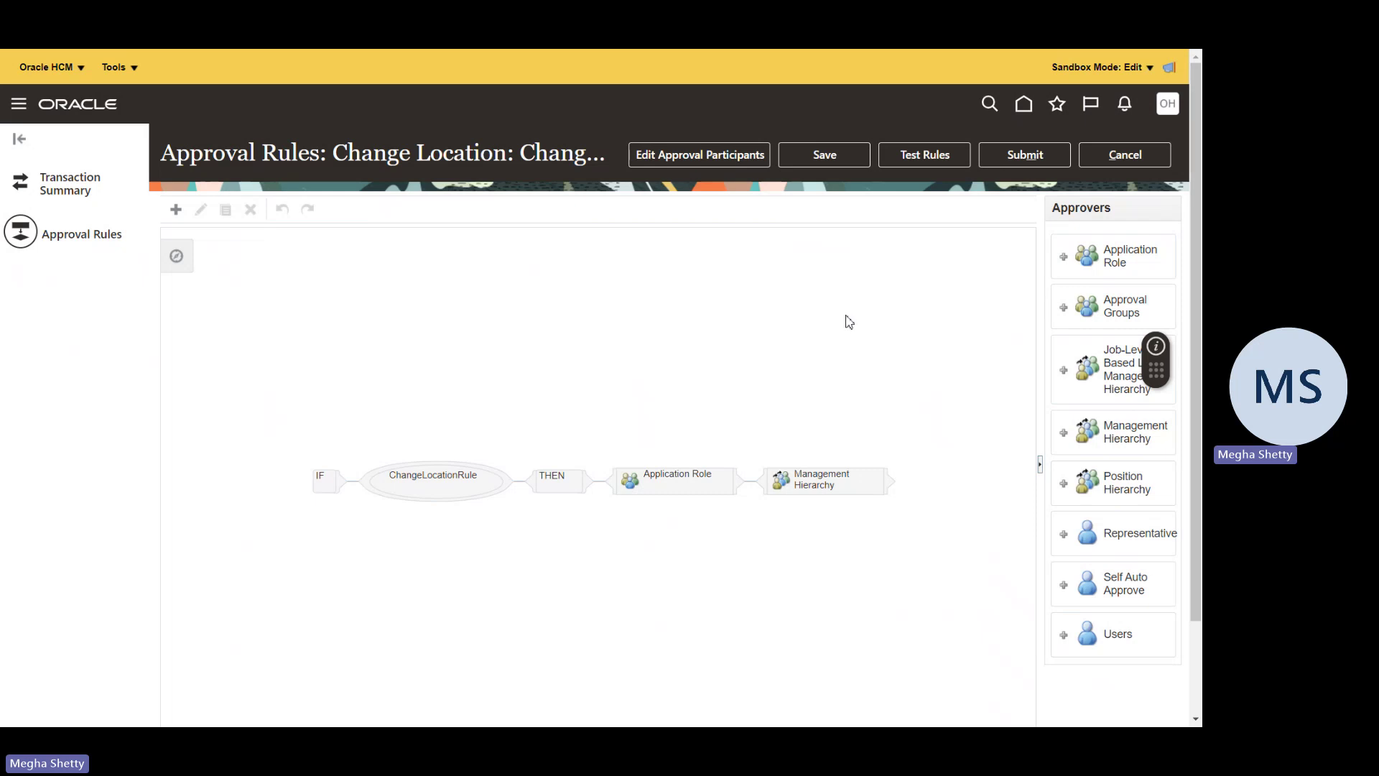
scroll(849, 322, "down", 2)
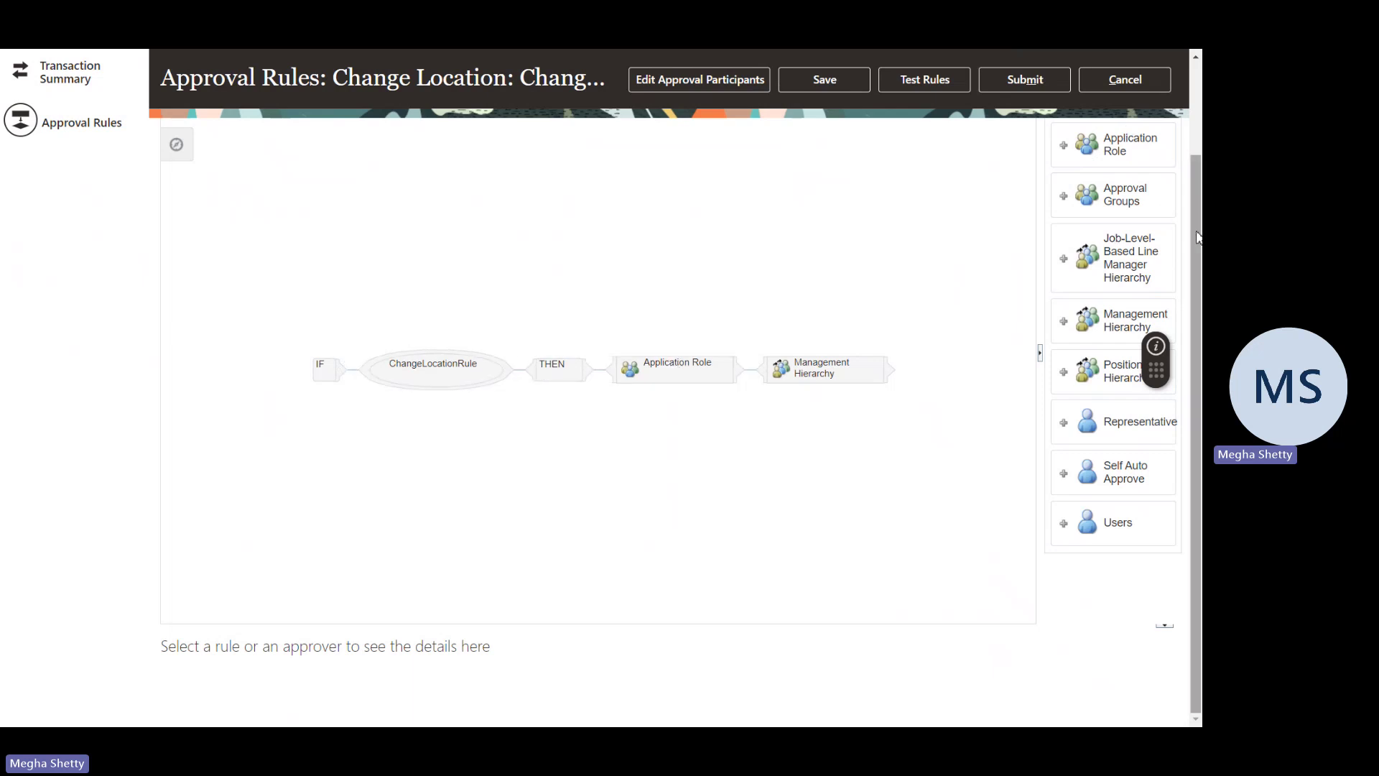
scroll(1196, 234, "up", 1)
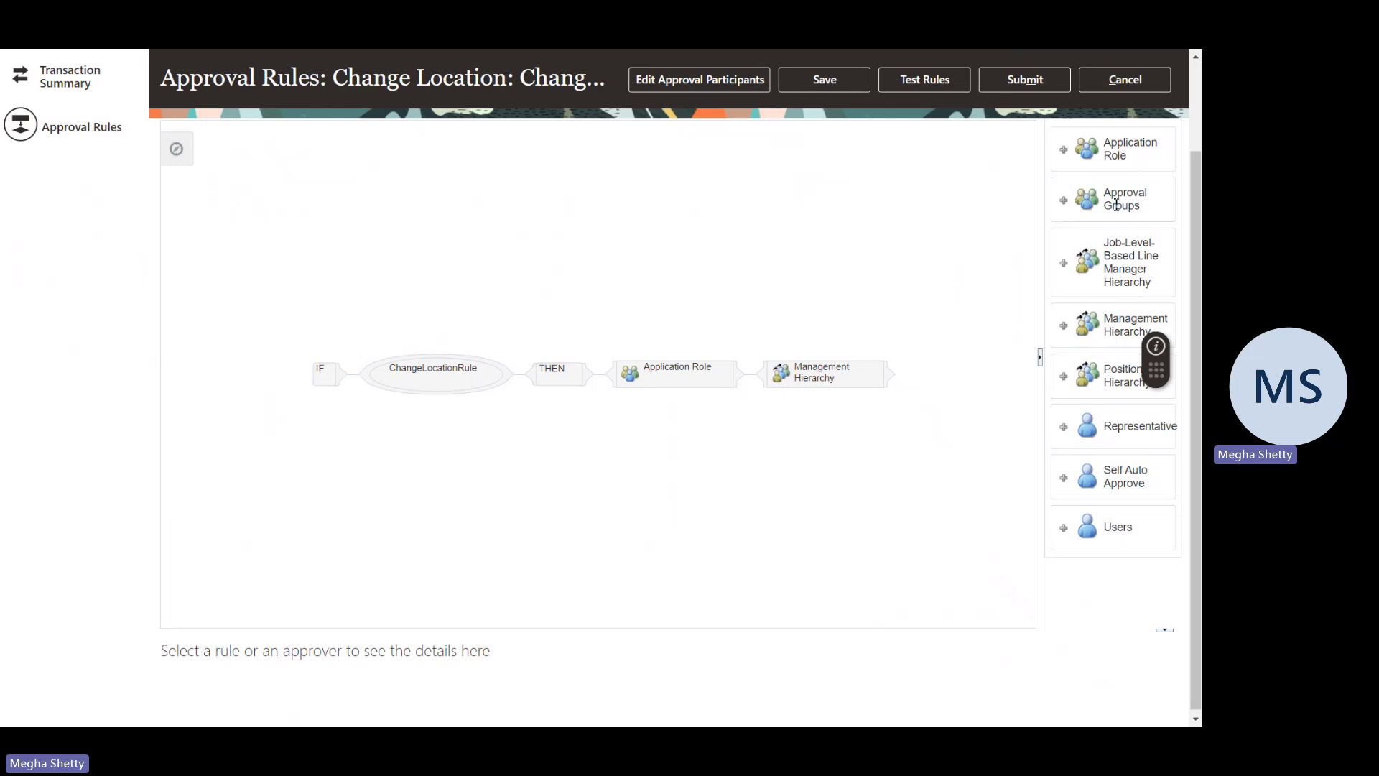
Place an Approval Groups approver after Management Hierarchy in ChangeLocationRule.
left_click_drag(1115, 204, 863, 388)
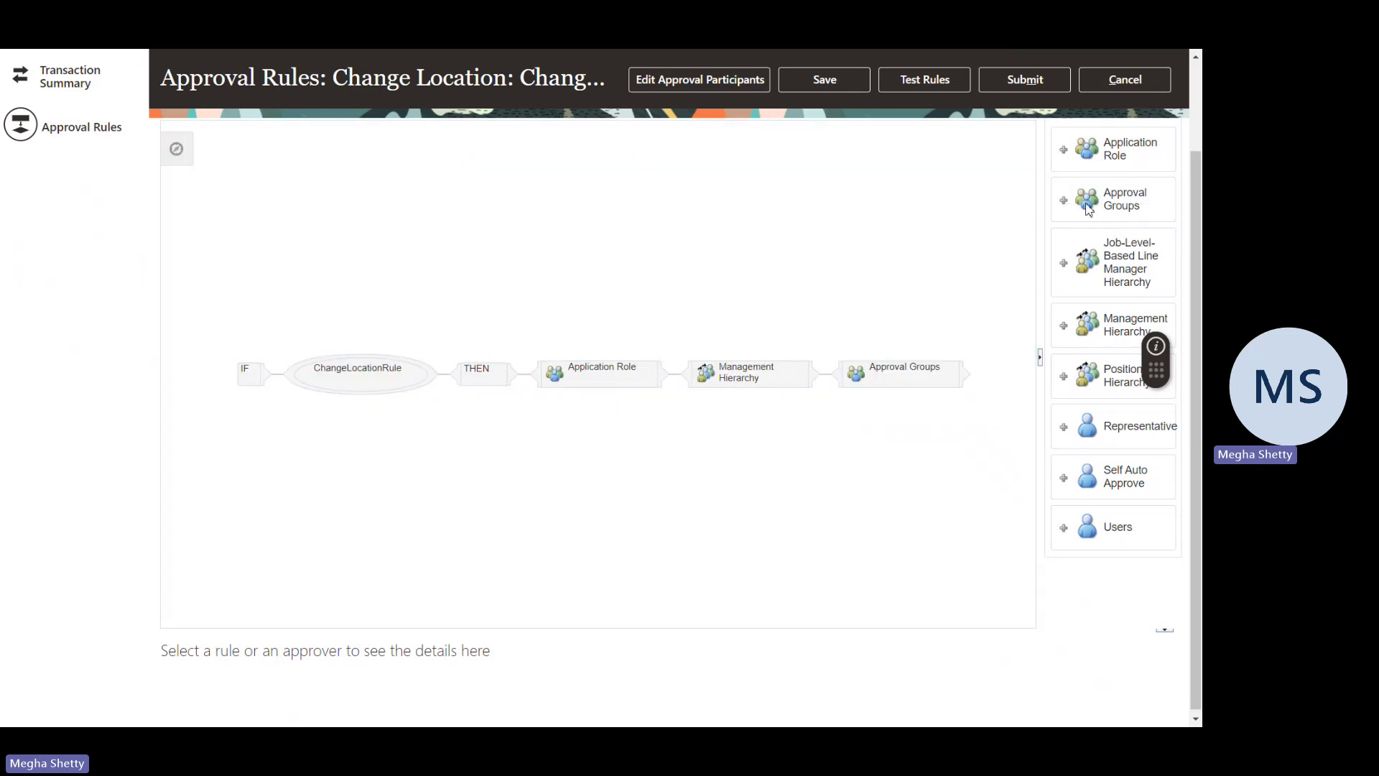
mouse_move(876, 388)
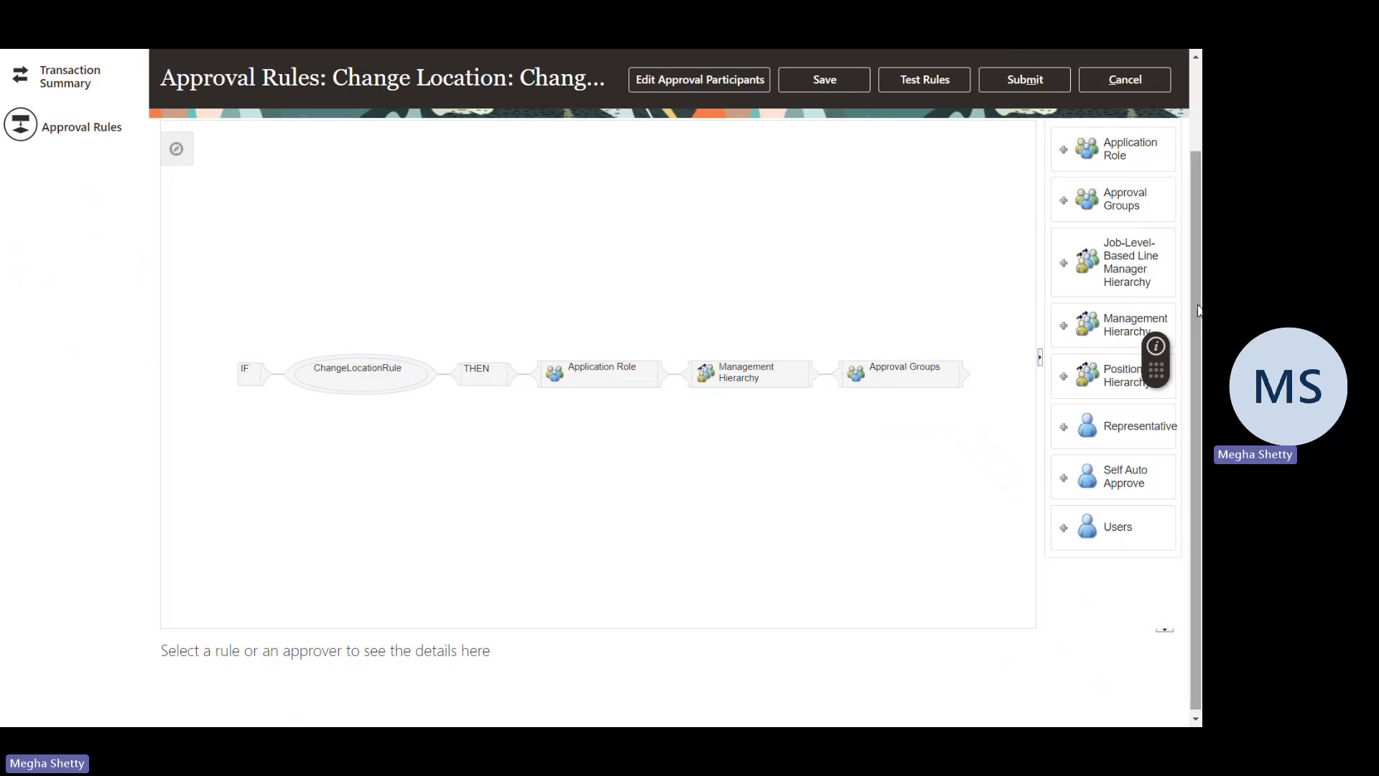
left_click_drag(1198, 310, 1194, 307)
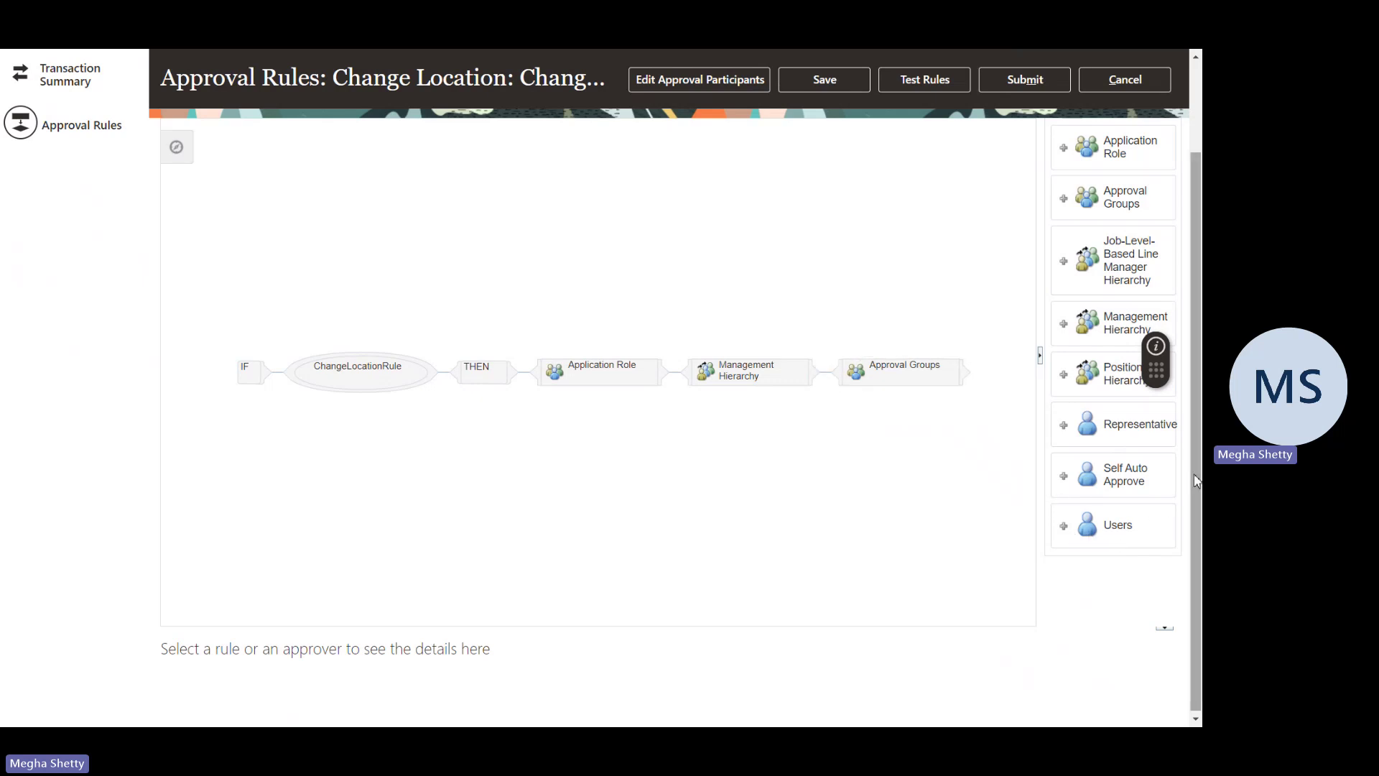
Review the Change Location rule diagram, then cancel and discard the unsaved changes.
left_click_drag(1197, 502, 1196, 431)
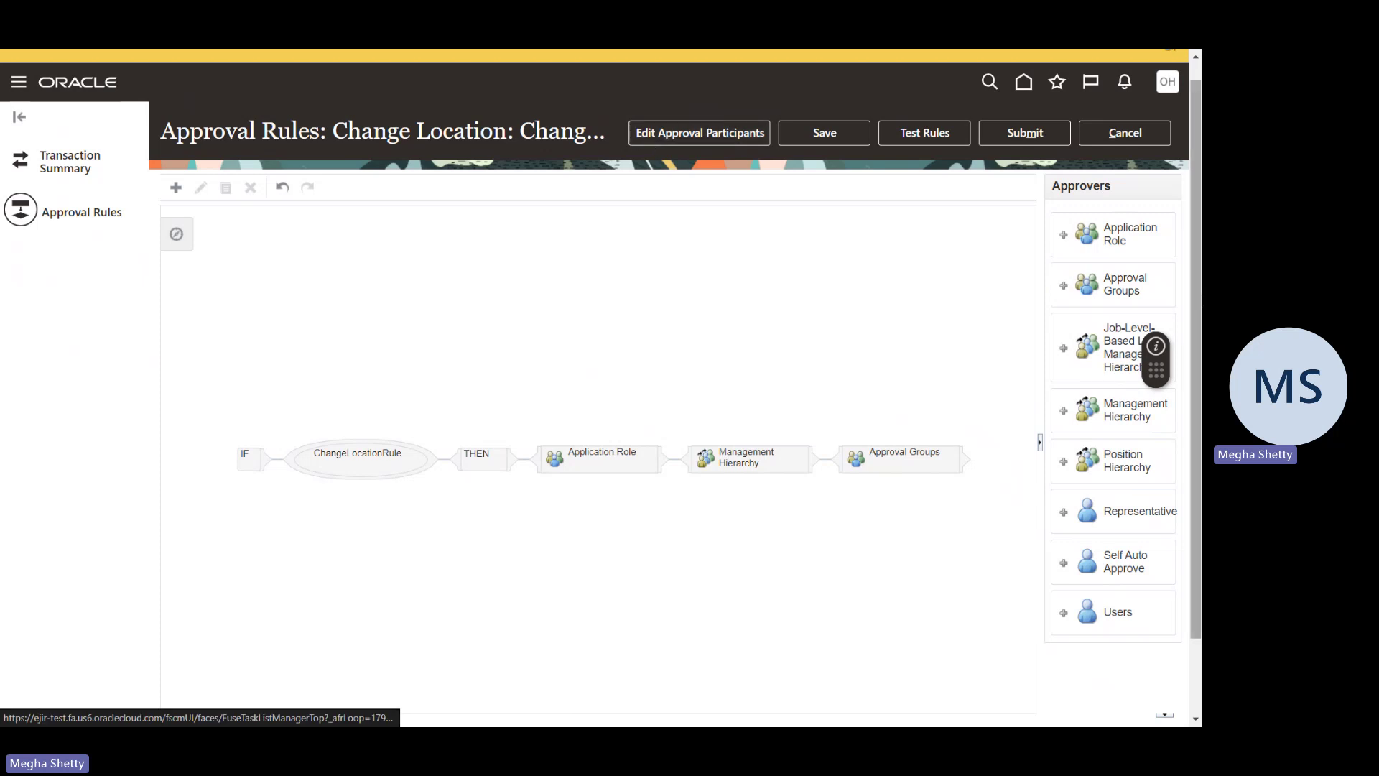
left_click_drag(1196, 289, 1200, 227)
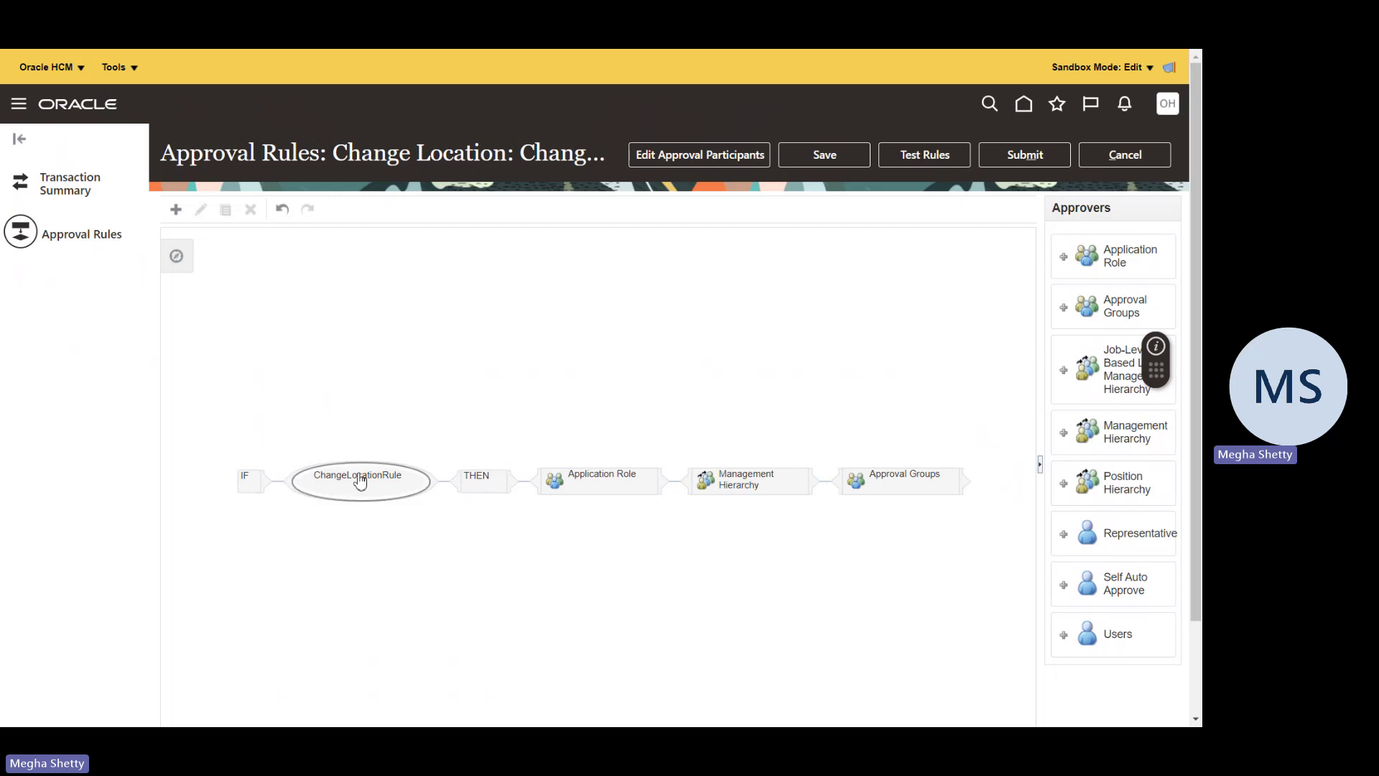
mouse_move(357, 482)
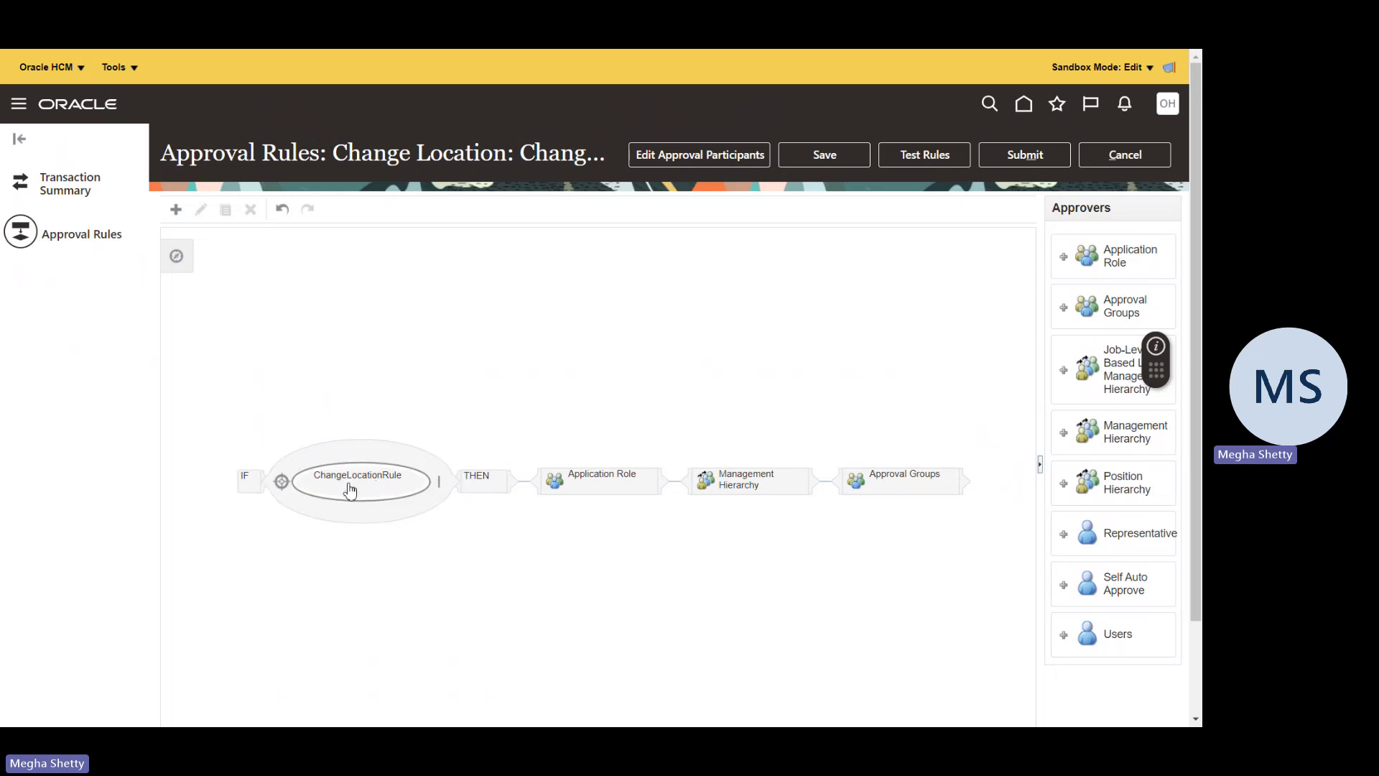
mouse_move(571, 490)
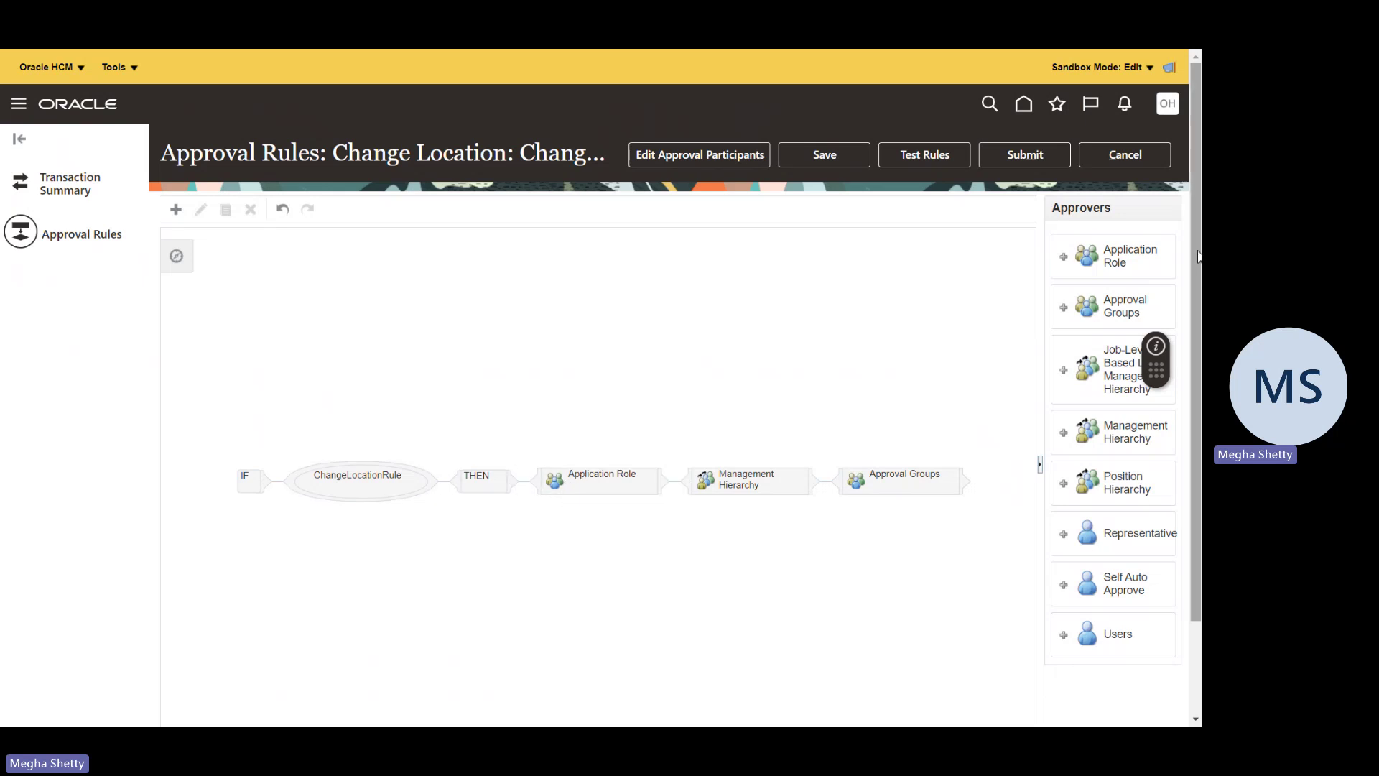
left_click_drag(1196, 262, 1192, 208)
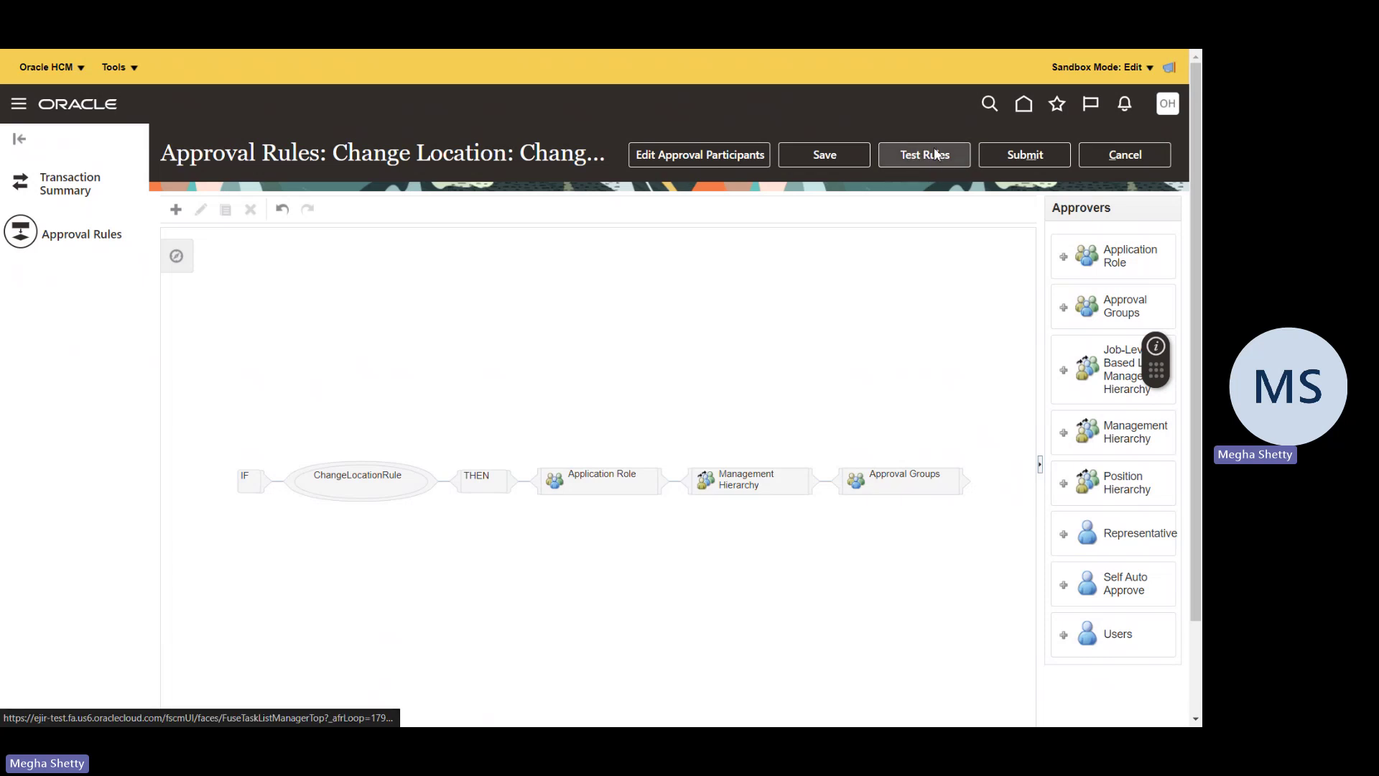
left_click(1127, 157)
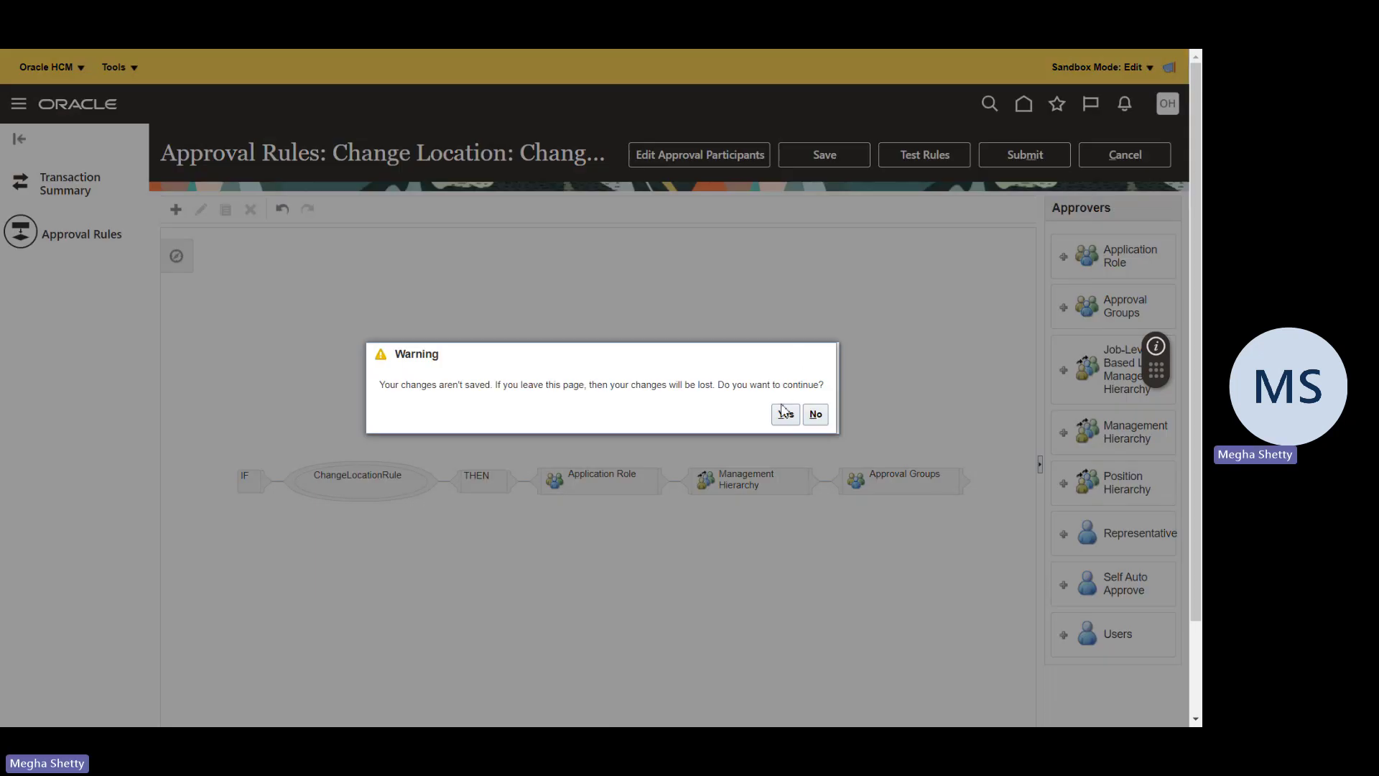
left_click(785, 417)
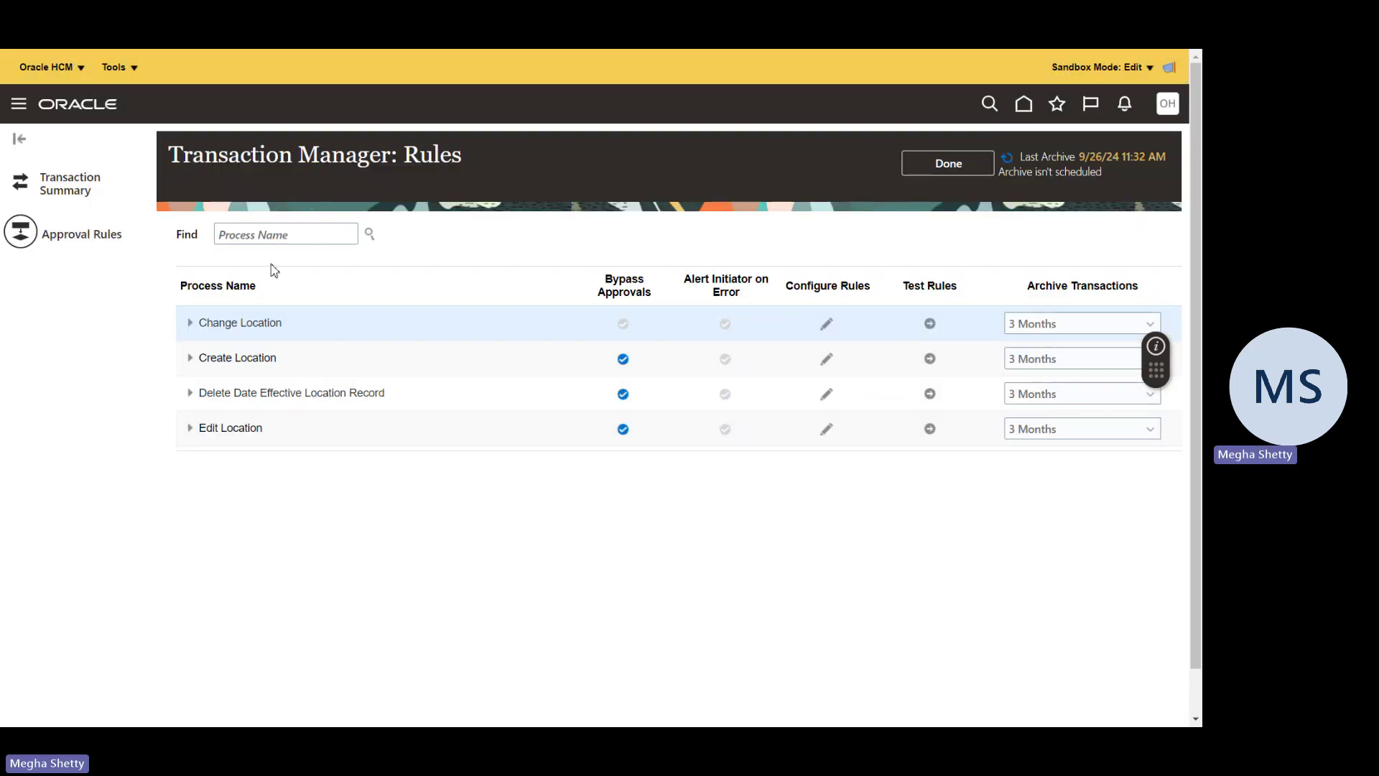
Filter the rules by 'Prom' and select Promote and Promote and Change Position.
left_click(270, 241)
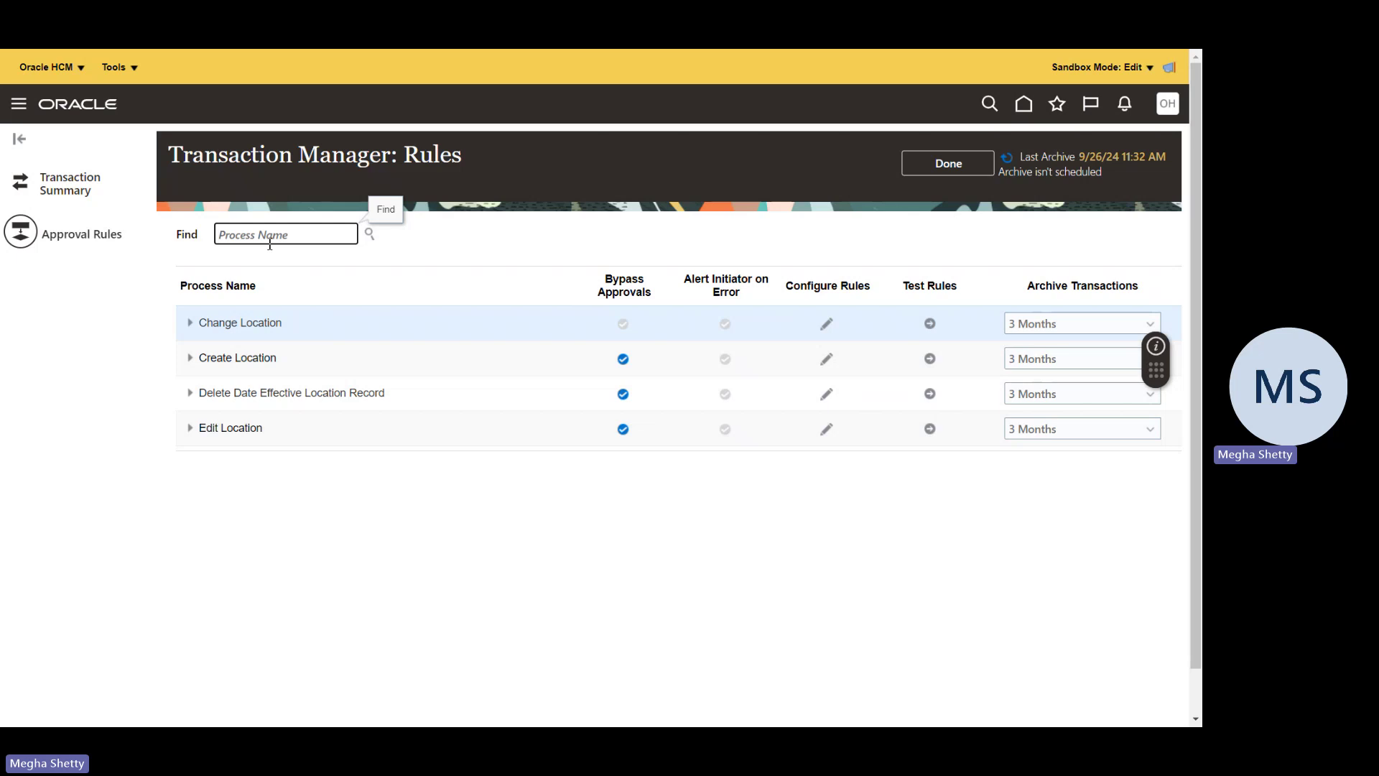
type("Pt")
type("rmot")
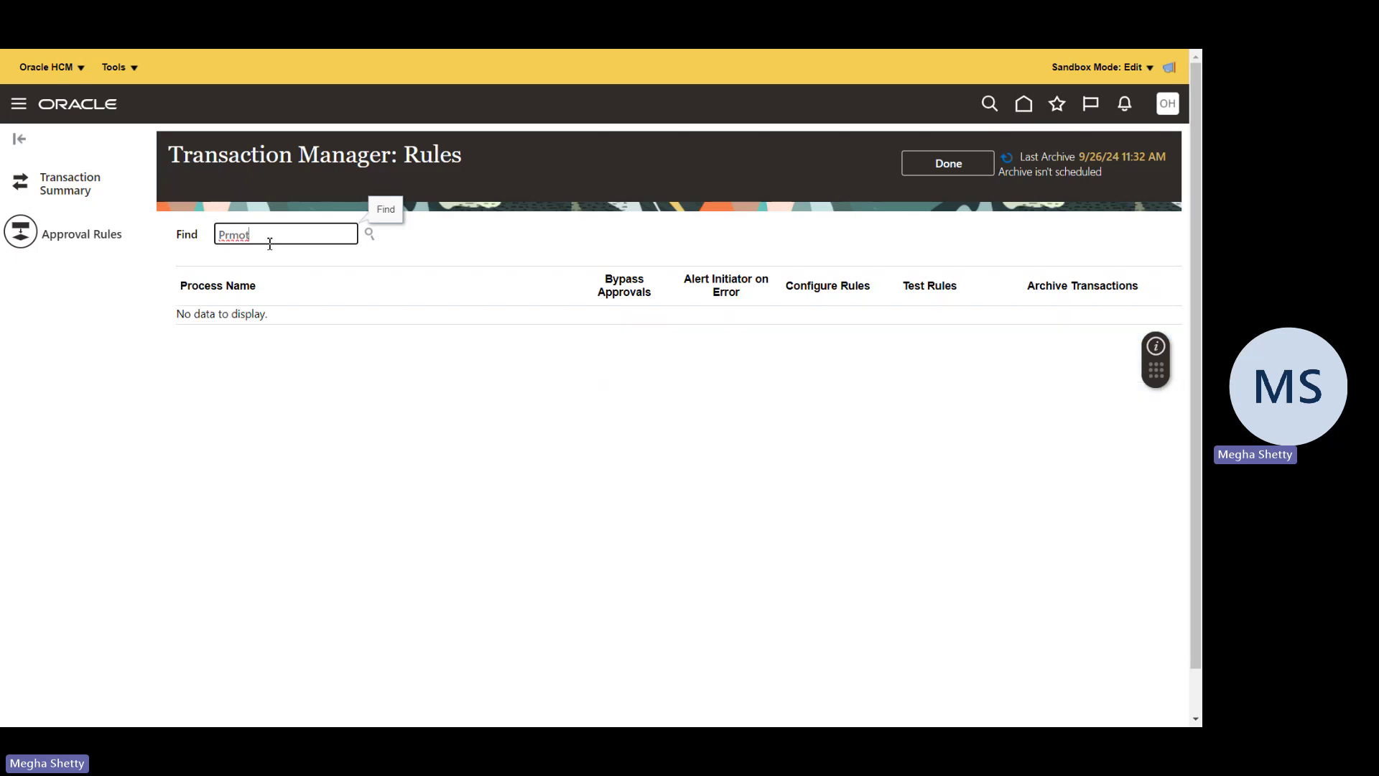
key("BackSpace")
key("BackSpace")
key("BackSpace")
type("omtoio")
key("BackSpace")
key("BackSpace")
key("BackSpace")
type("ion")
left_click(245, 234)
type("o")
left_click(314, 241)
key("BackSpace")
key("BackSpace")
key("BackSpace")
key("BackSpace")
key("BackSpace")
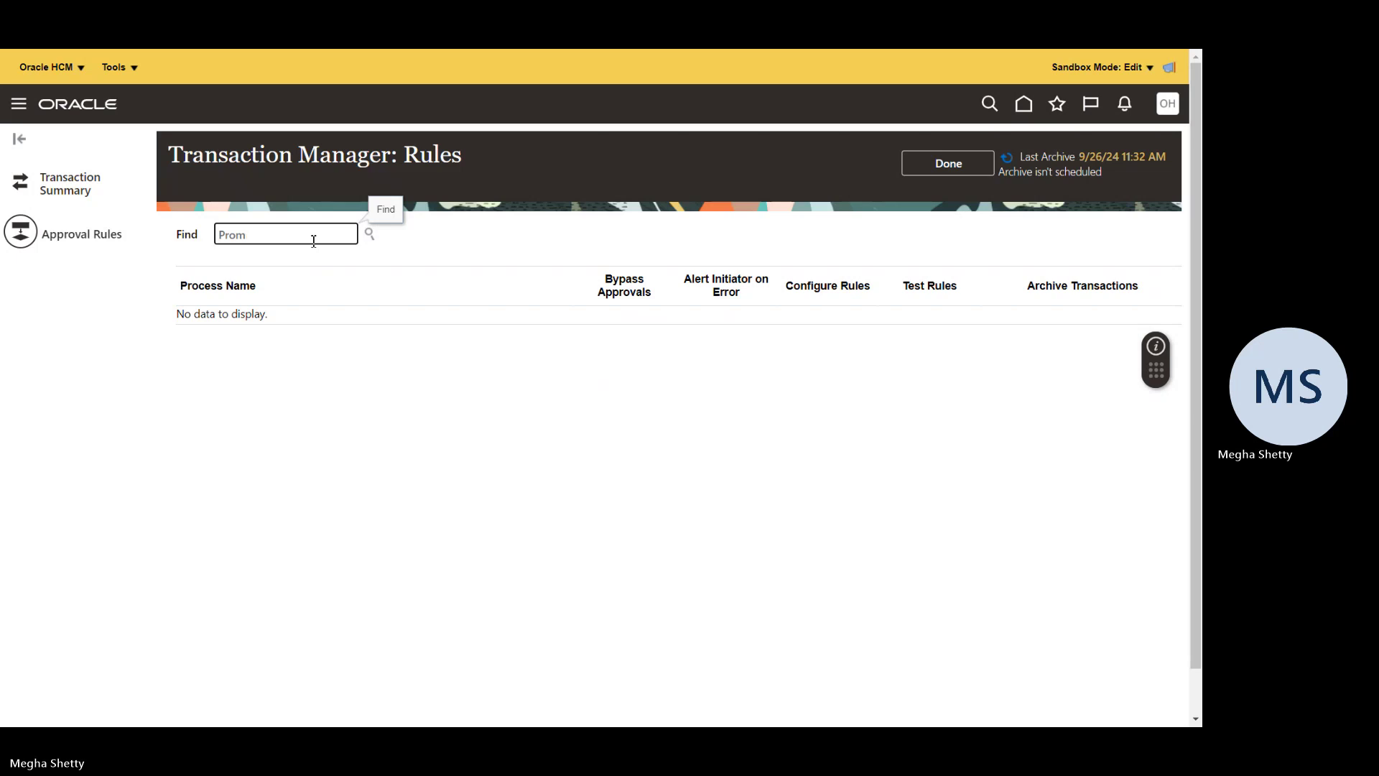
key("Return")
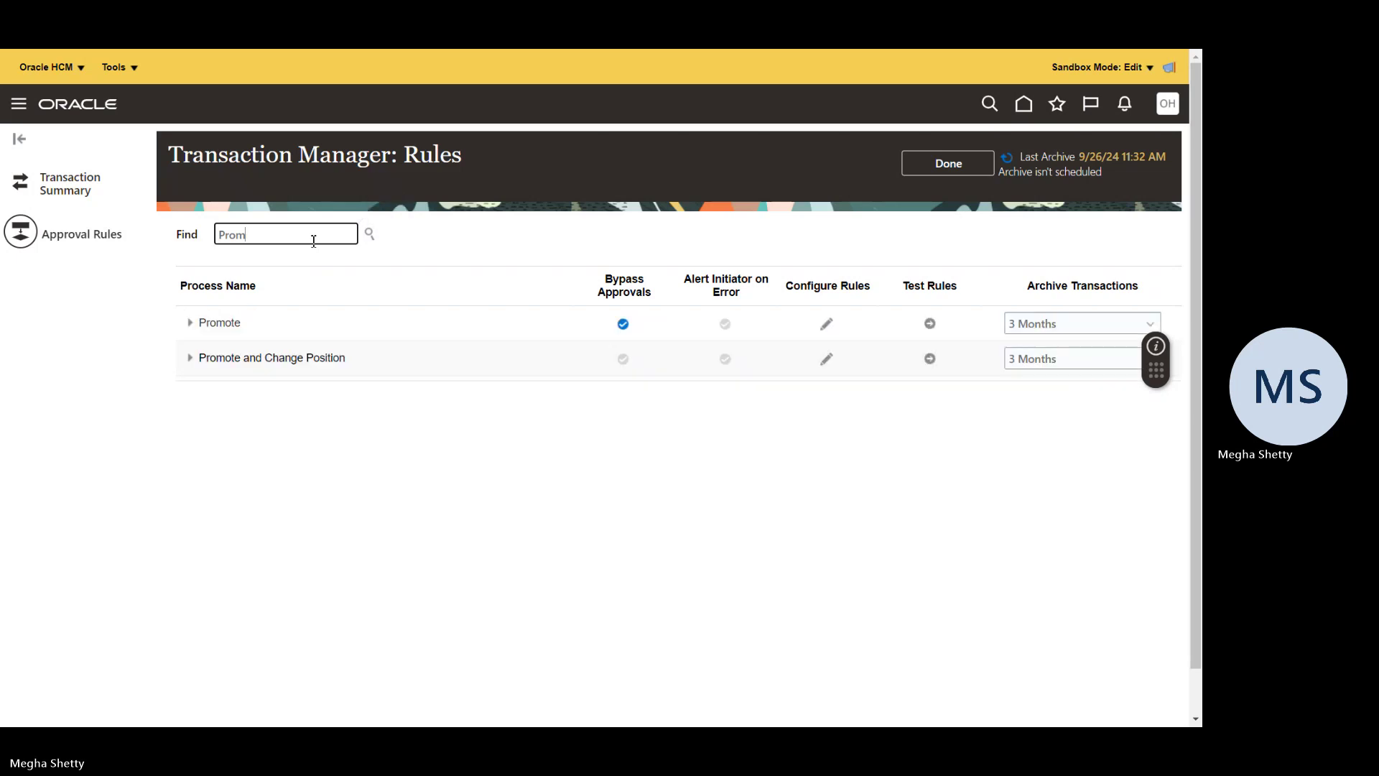
left_click(222, 328)
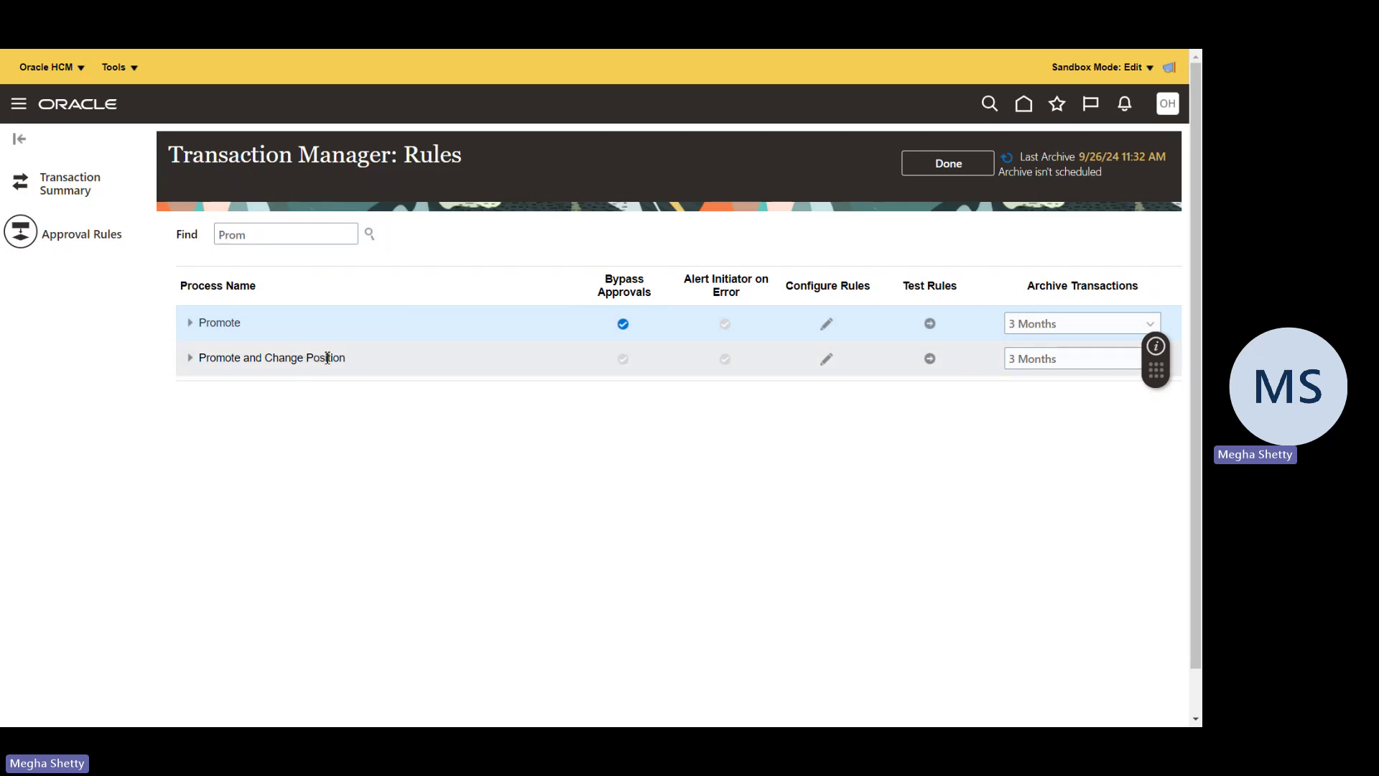
left_click(354, 361)
Replace the search with 'Hire' and select the Hire an Employee process.
double_click(280, 234)
type("Hire")
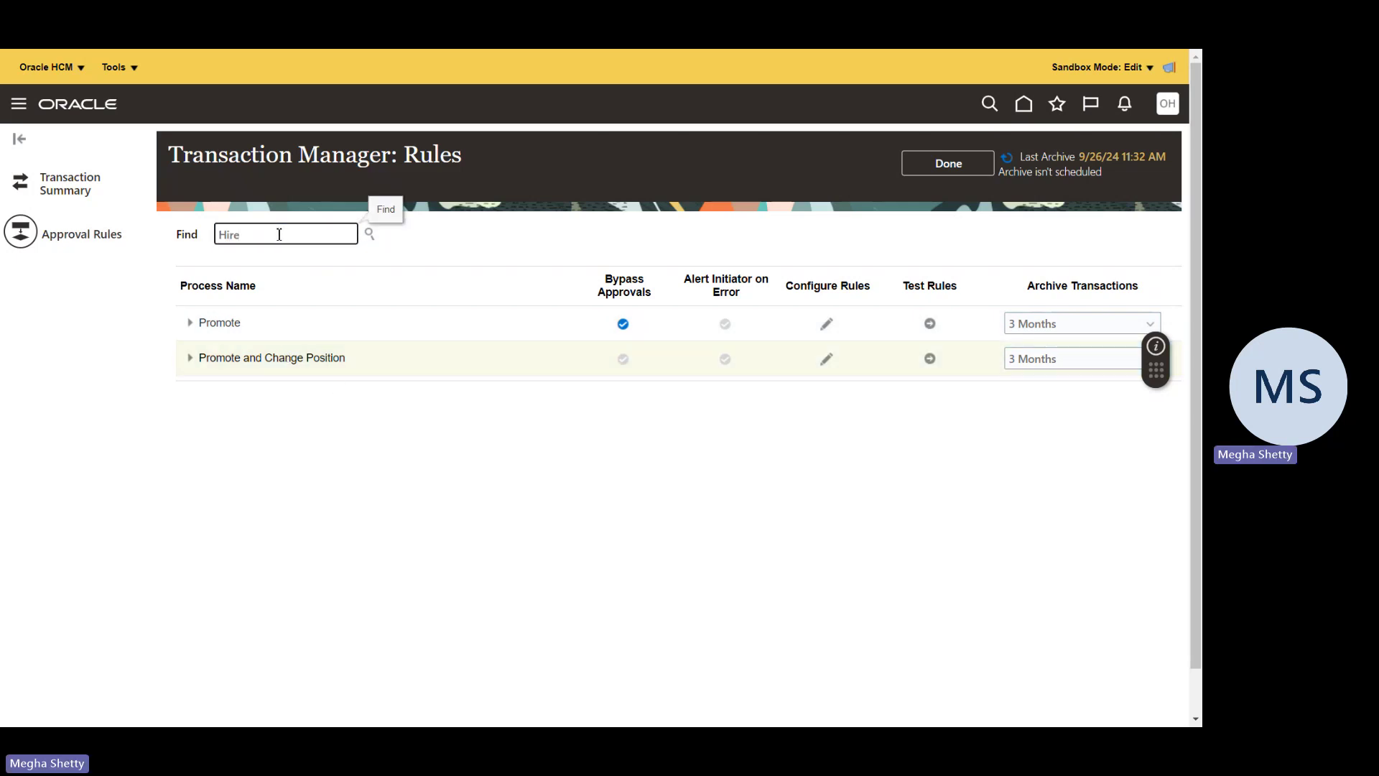
key("Return")
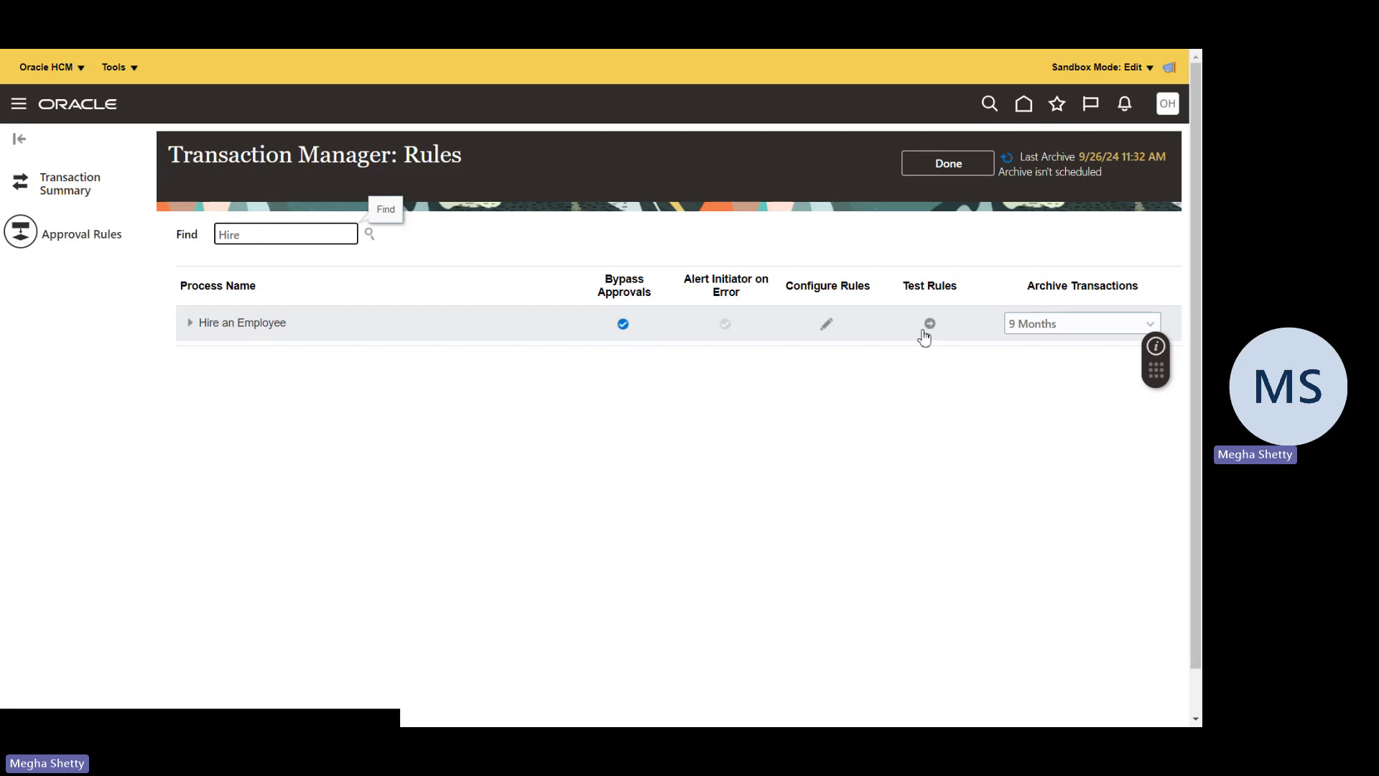
left_click(625, 330)
Open the Hire an Employee approval rules showing NewPersonRule and Self Auto Approve.
left_click(829, 327)
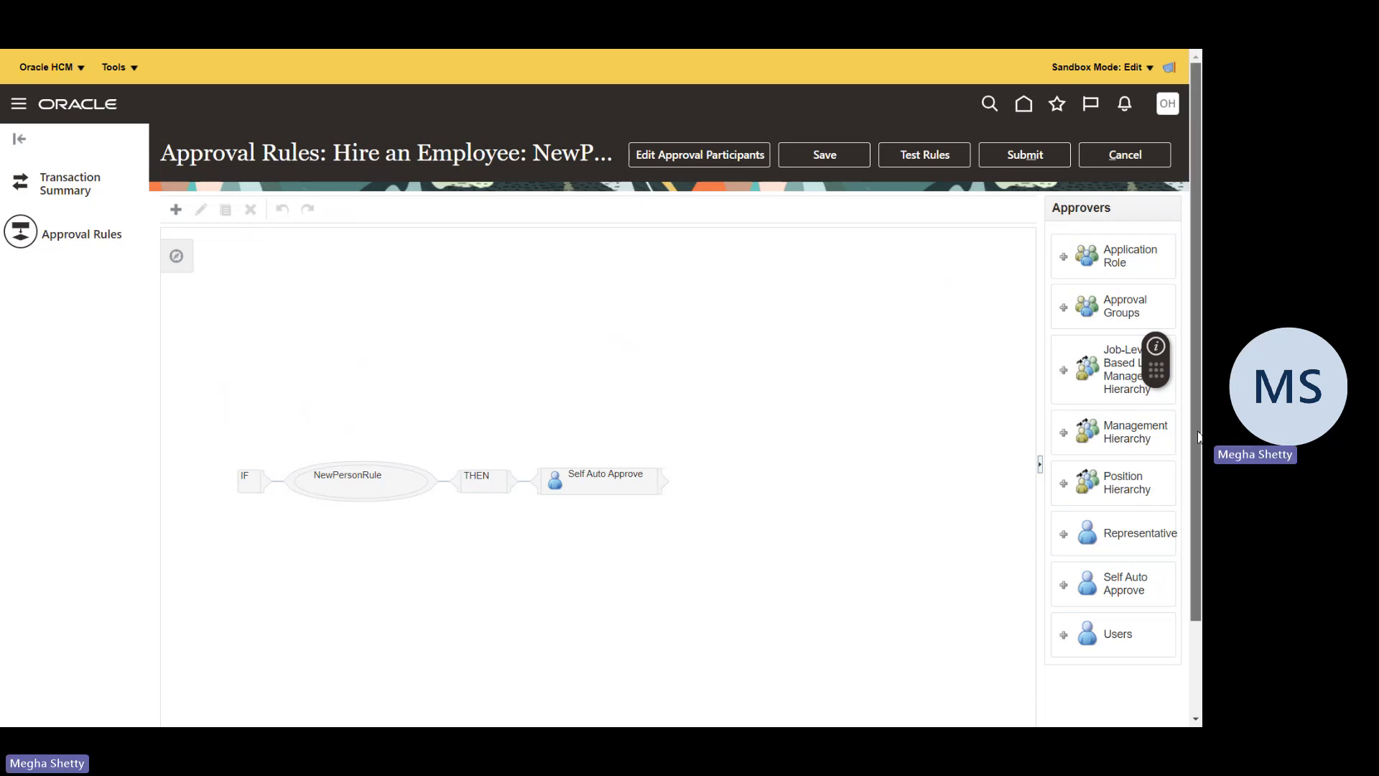
scroll(629, 468, "down", 2)
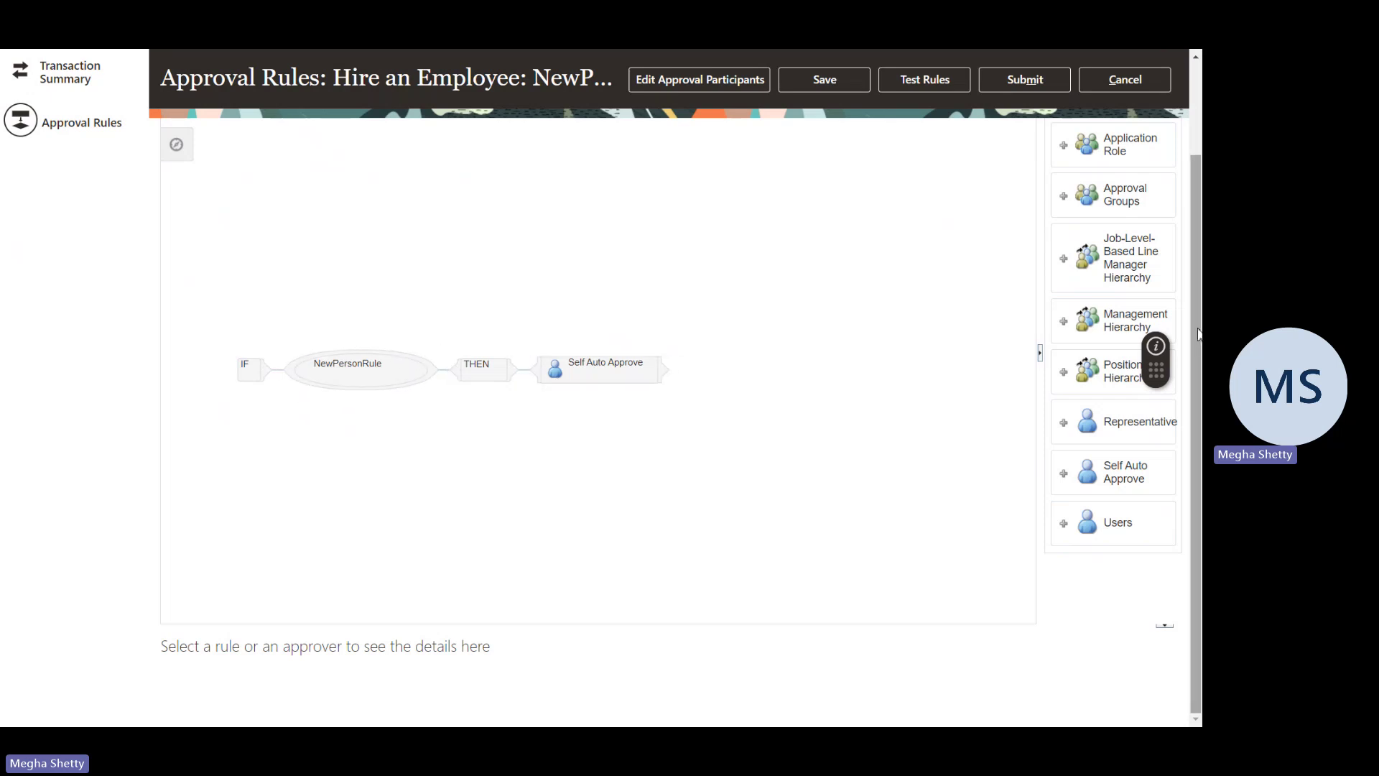
scroll(1198, 334, "up", 2)
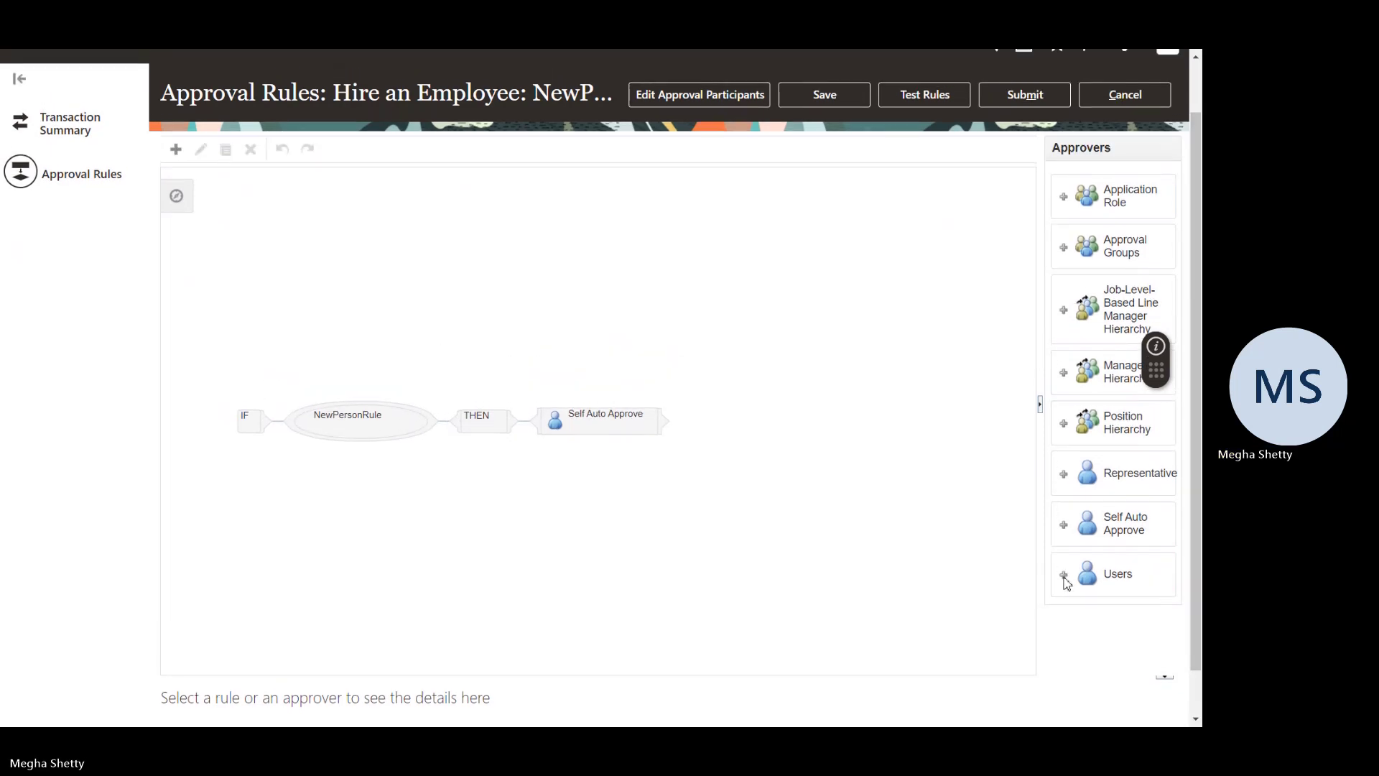
Attempt to drop a Users approver onto the diagram, dismissing the invalid-drop warnings.
left_click_drag(1066, 583, 692, 409)
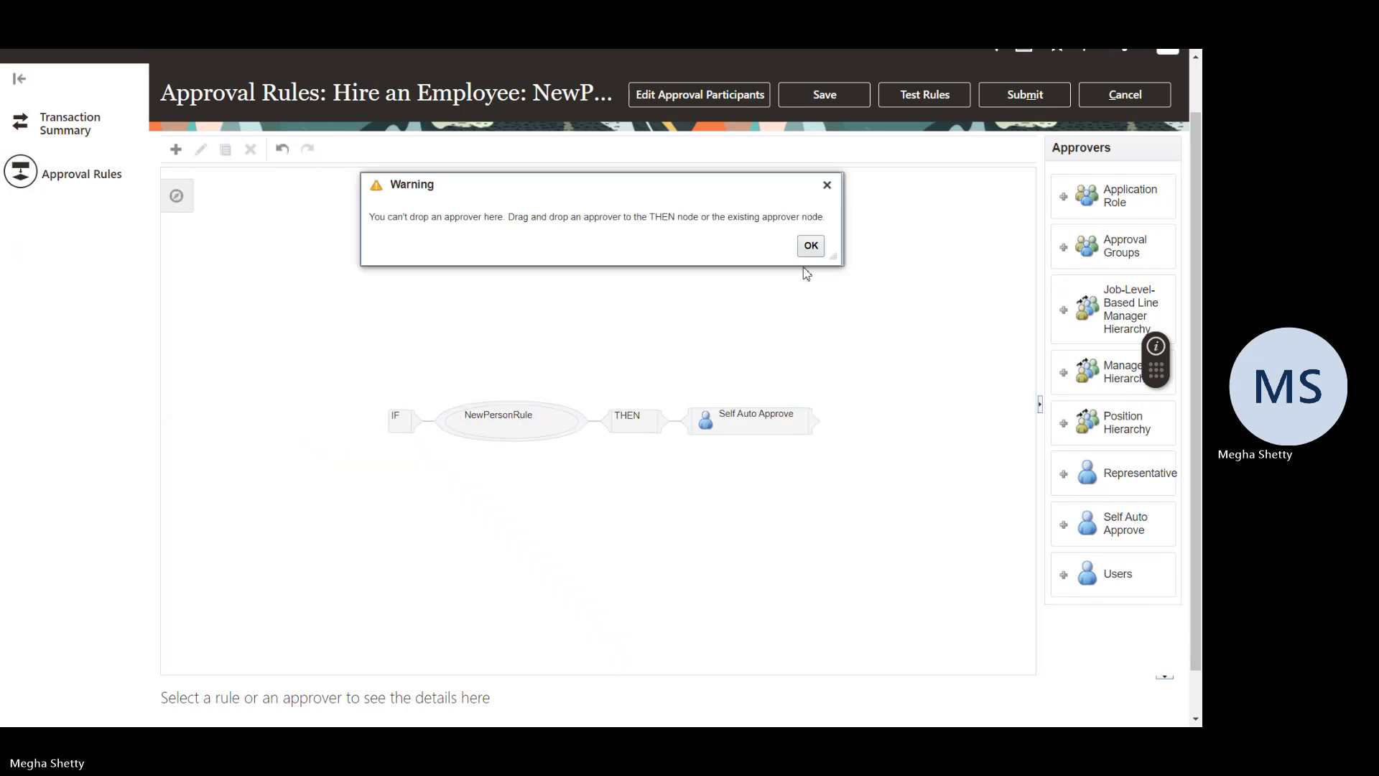
left_click(810, 247)
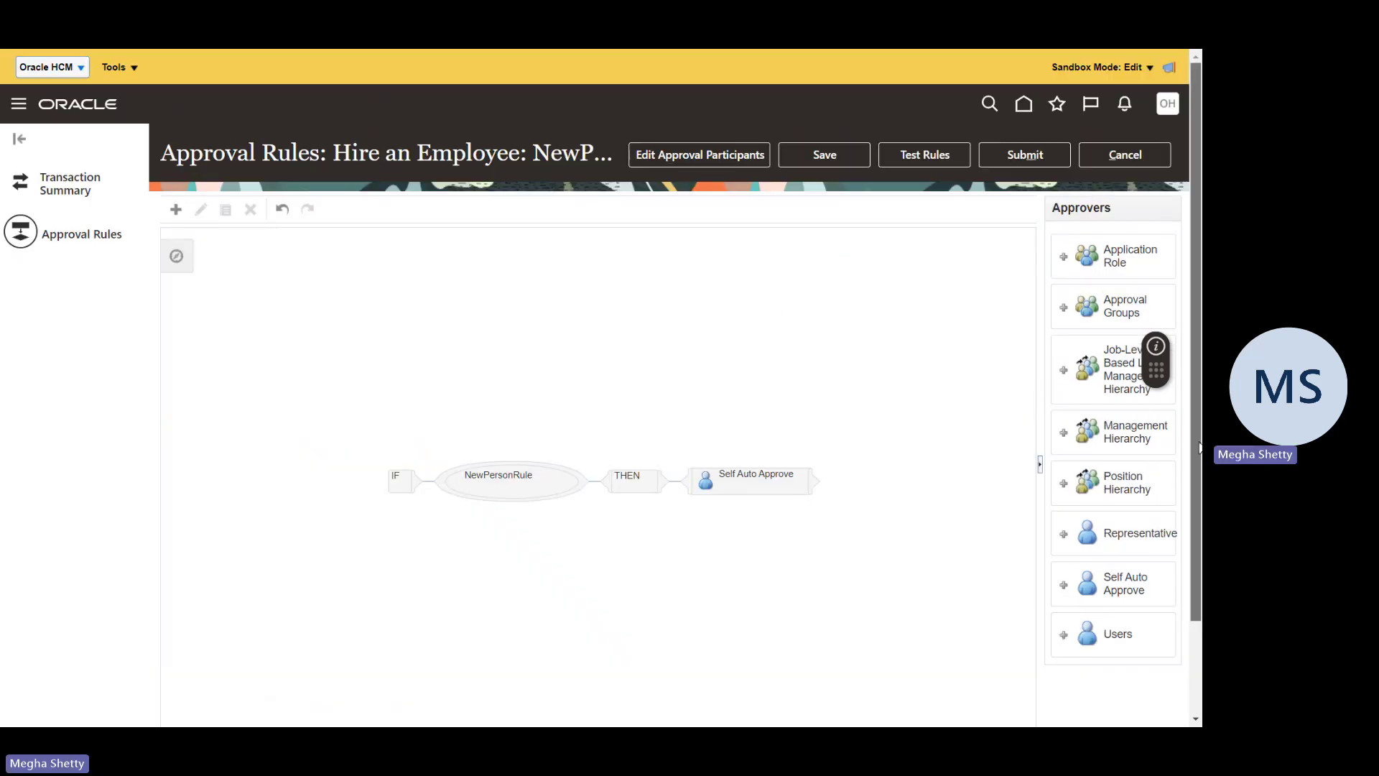
scroll(1199, 446, "down", 1)
mouse_move(816, 386)
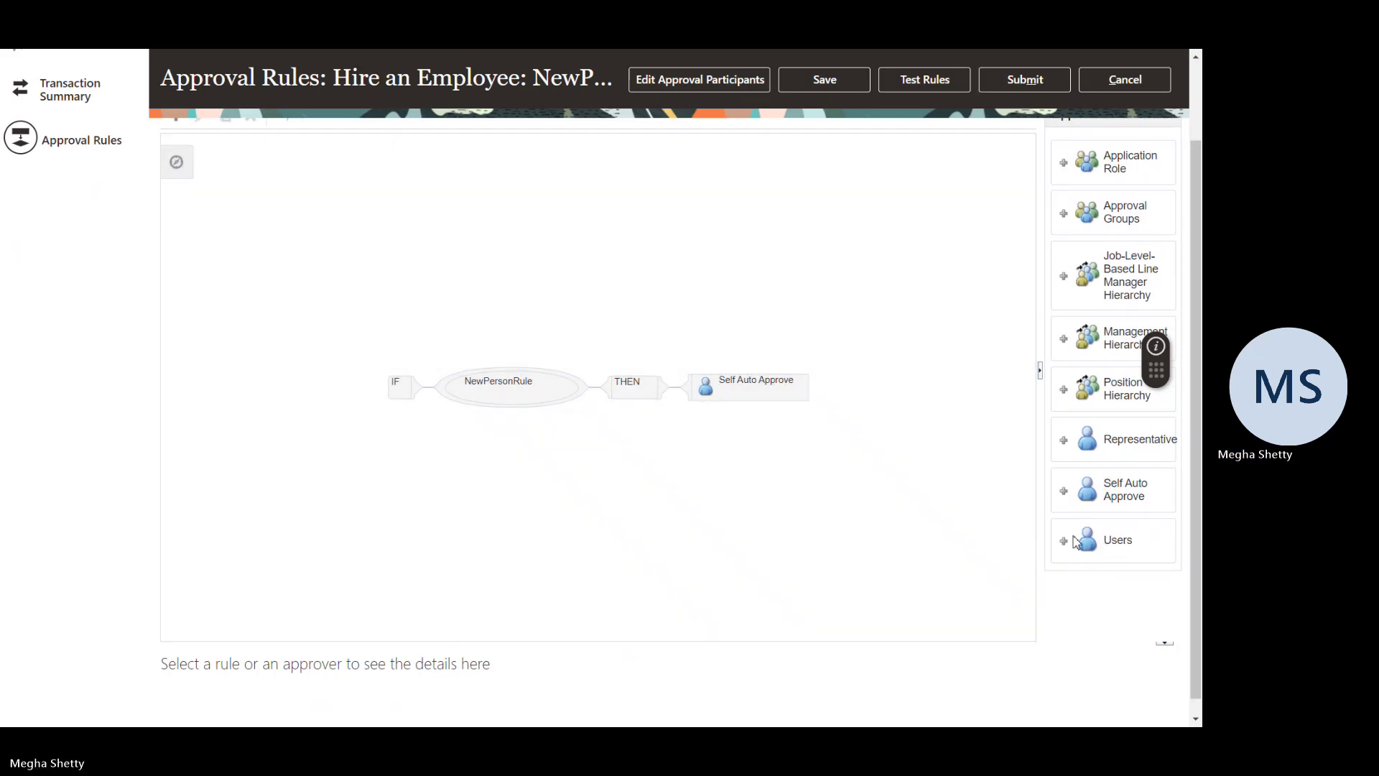
left_click_drag(1075, 542, 846, 376)
left_click_drag(846, 375, 847, 377)
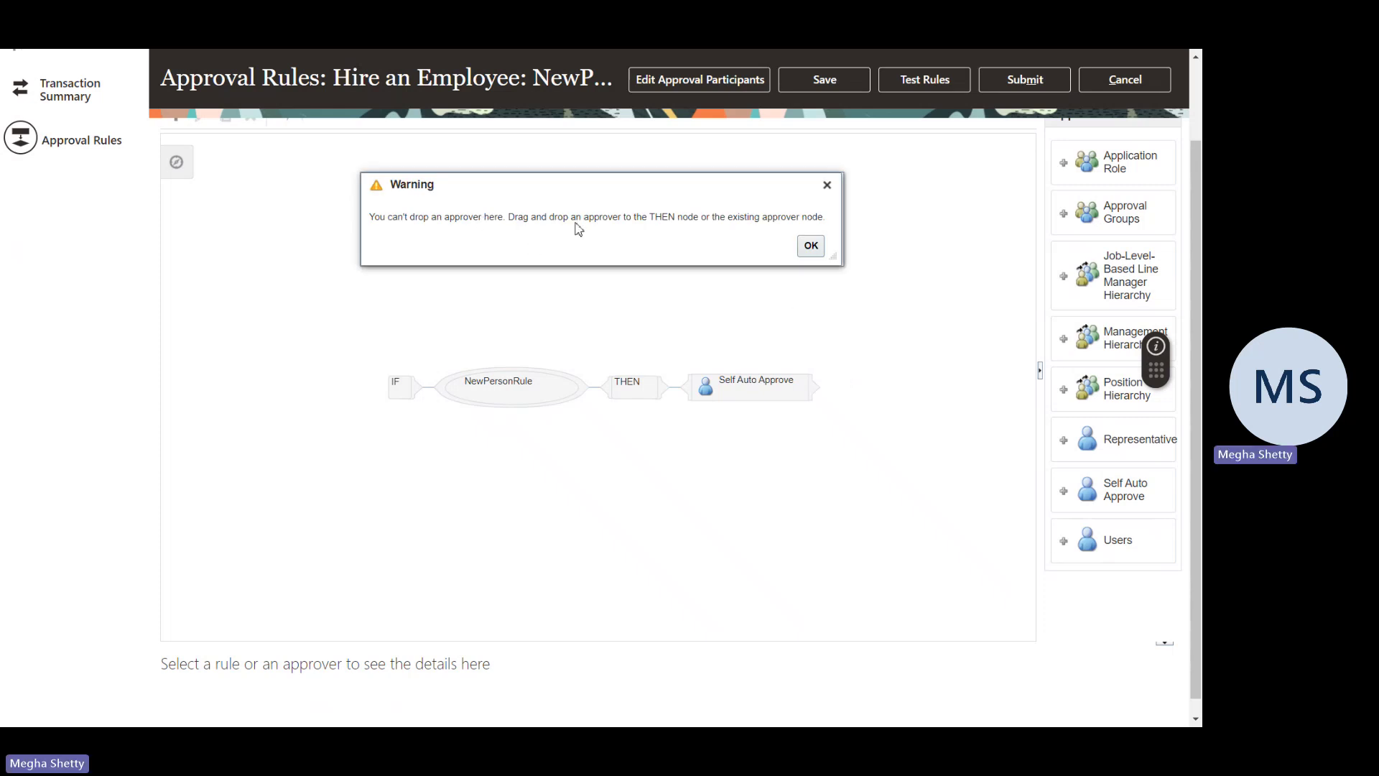
left_click(810, 246)
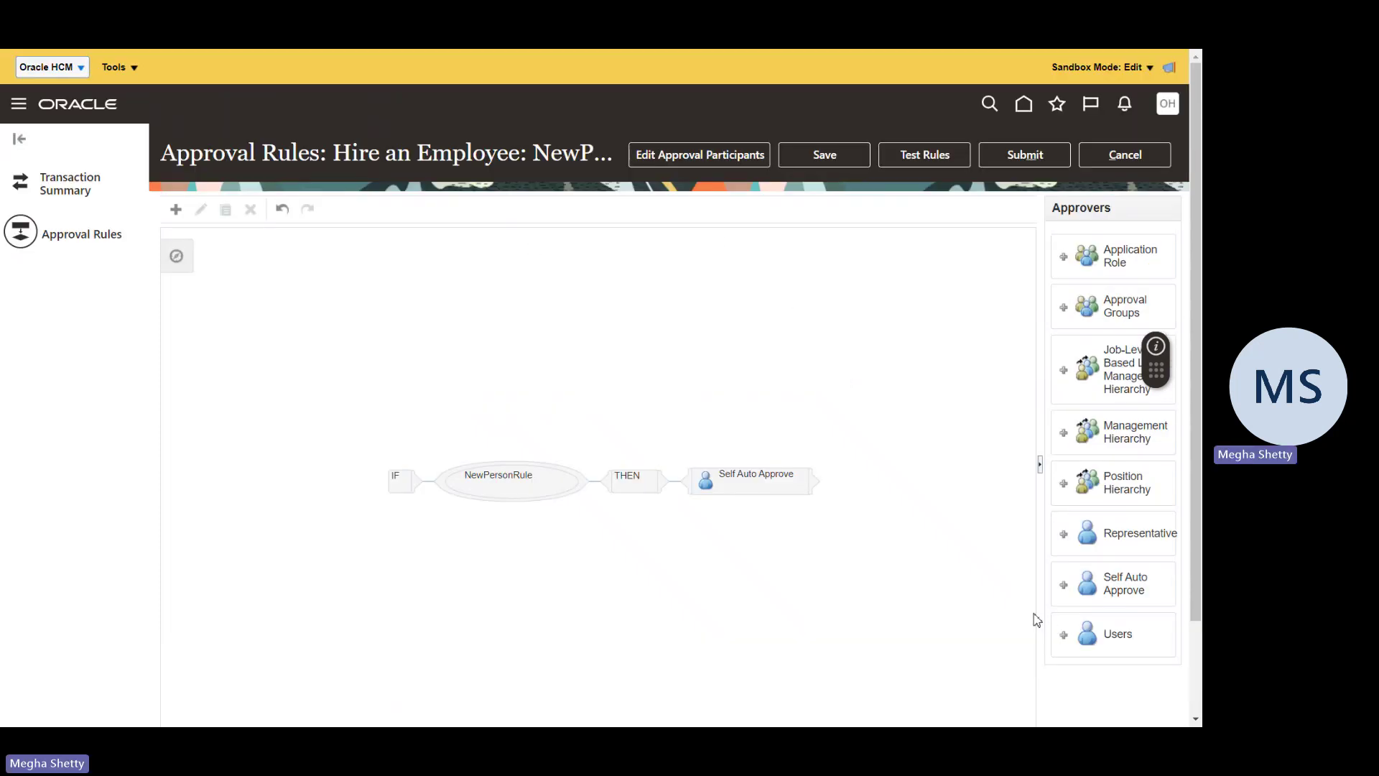
Drop a Users approver on NewPersonRule's THEN step before Self Auto Approve, then cancel editing.
left_click_drag(1064, 641, 623, 486)
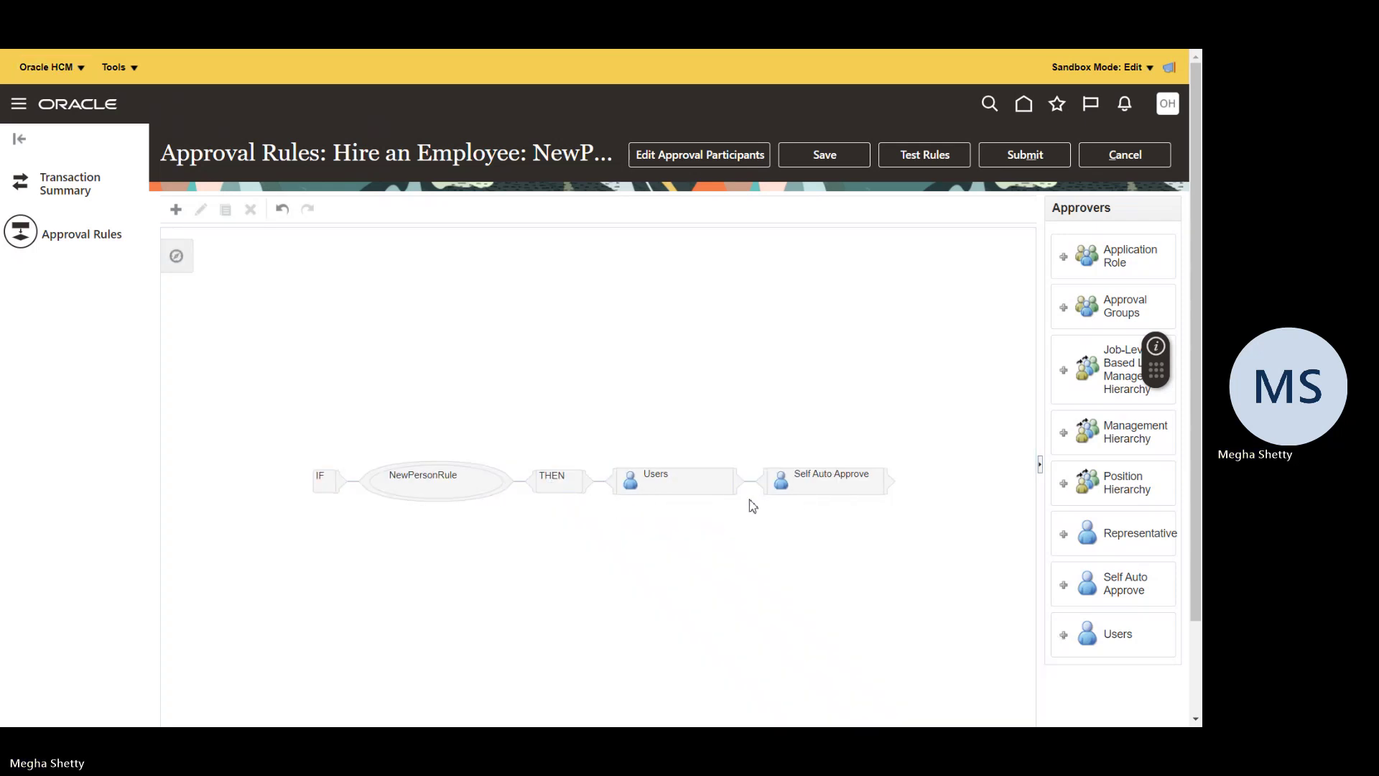
scroll(1200, 605, "down", 2)
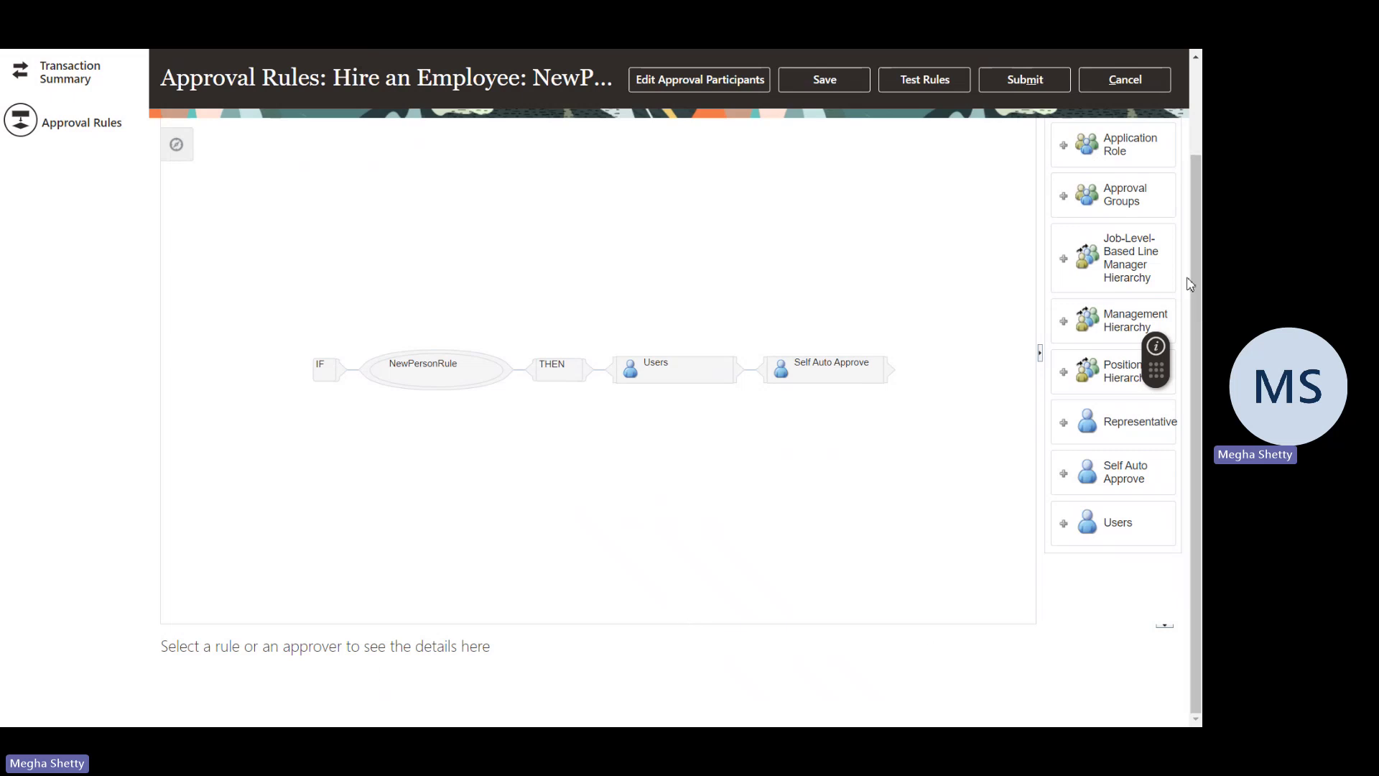
scroll(1196, 248, "up", 1)
scroll(1196, 248, "up", 2)
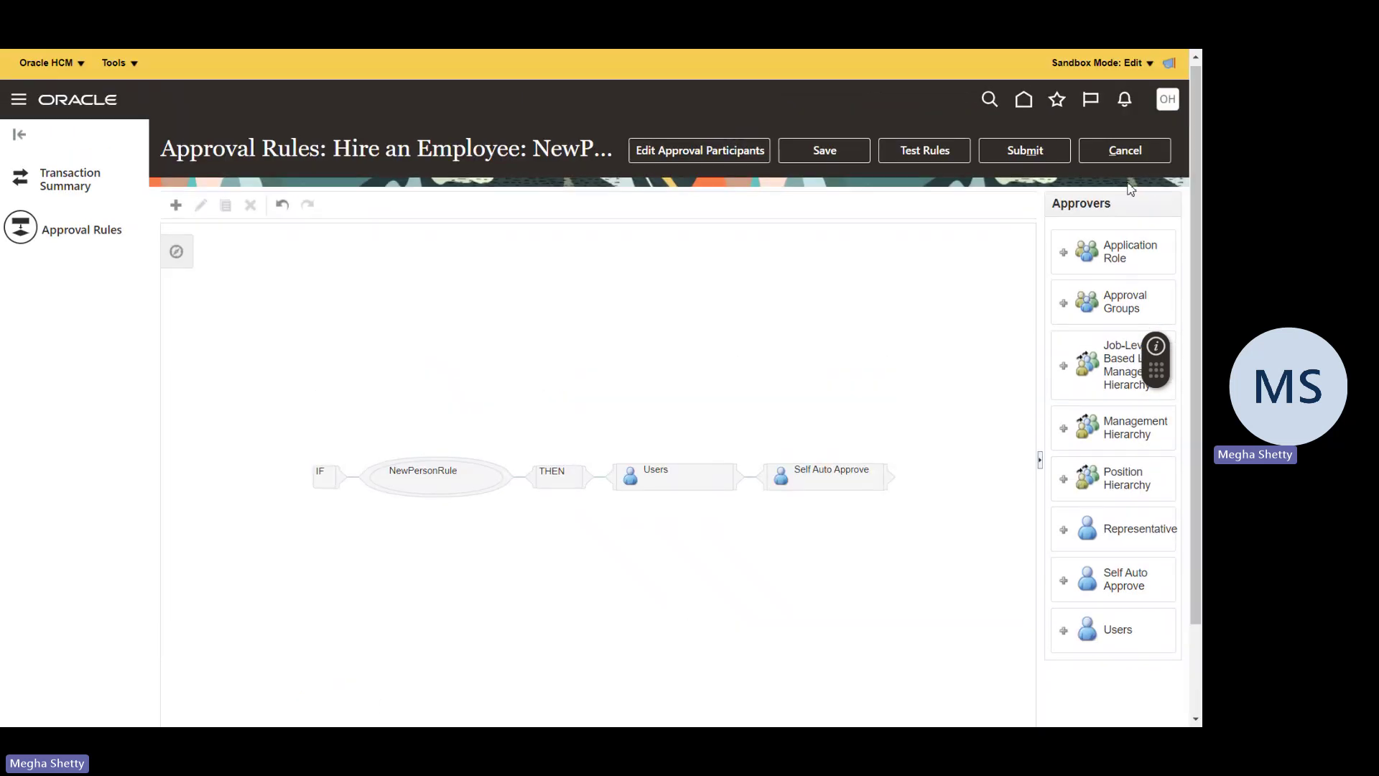
left_click(1122, 152)
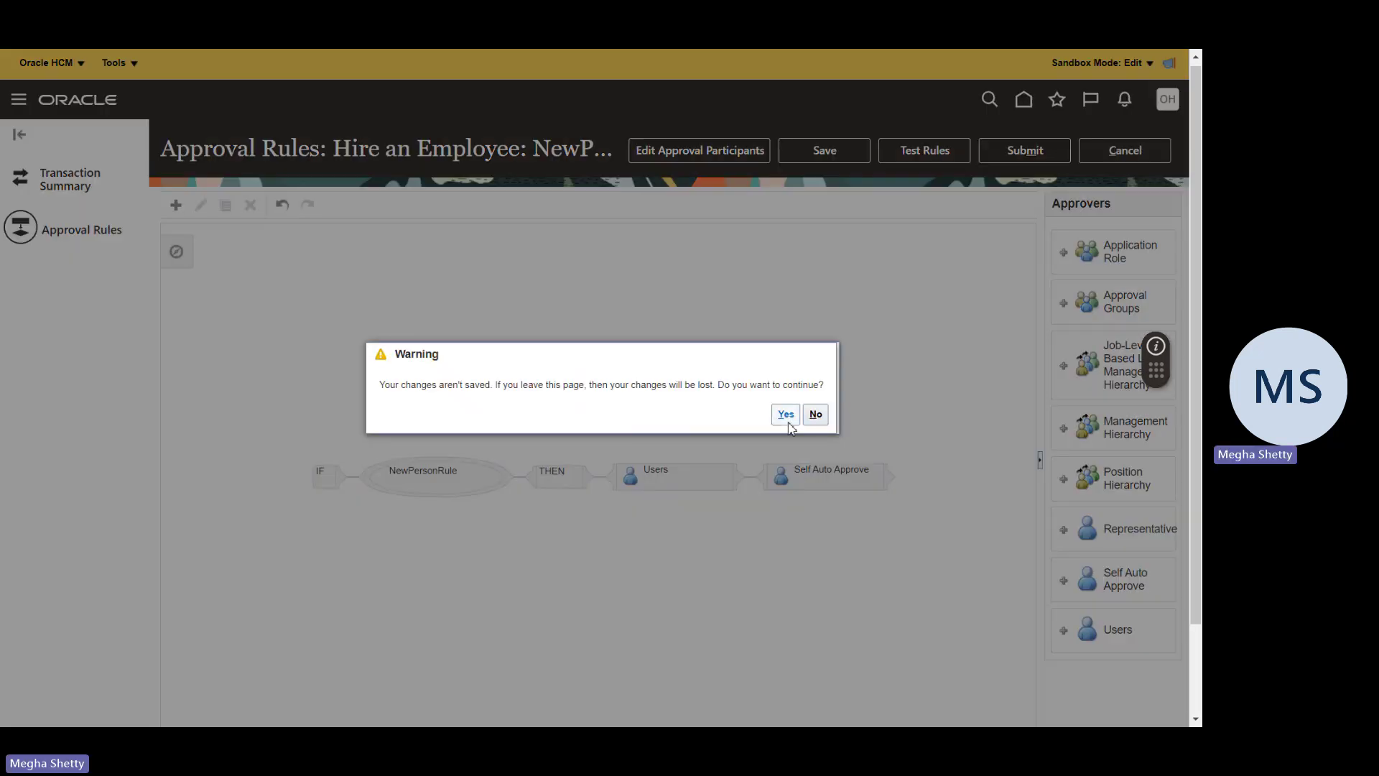
Discard the unsaved Hire an Employee rule changes and filter the process list by 'Absence'.
left_click(786, 415)
left_click(250, 235)
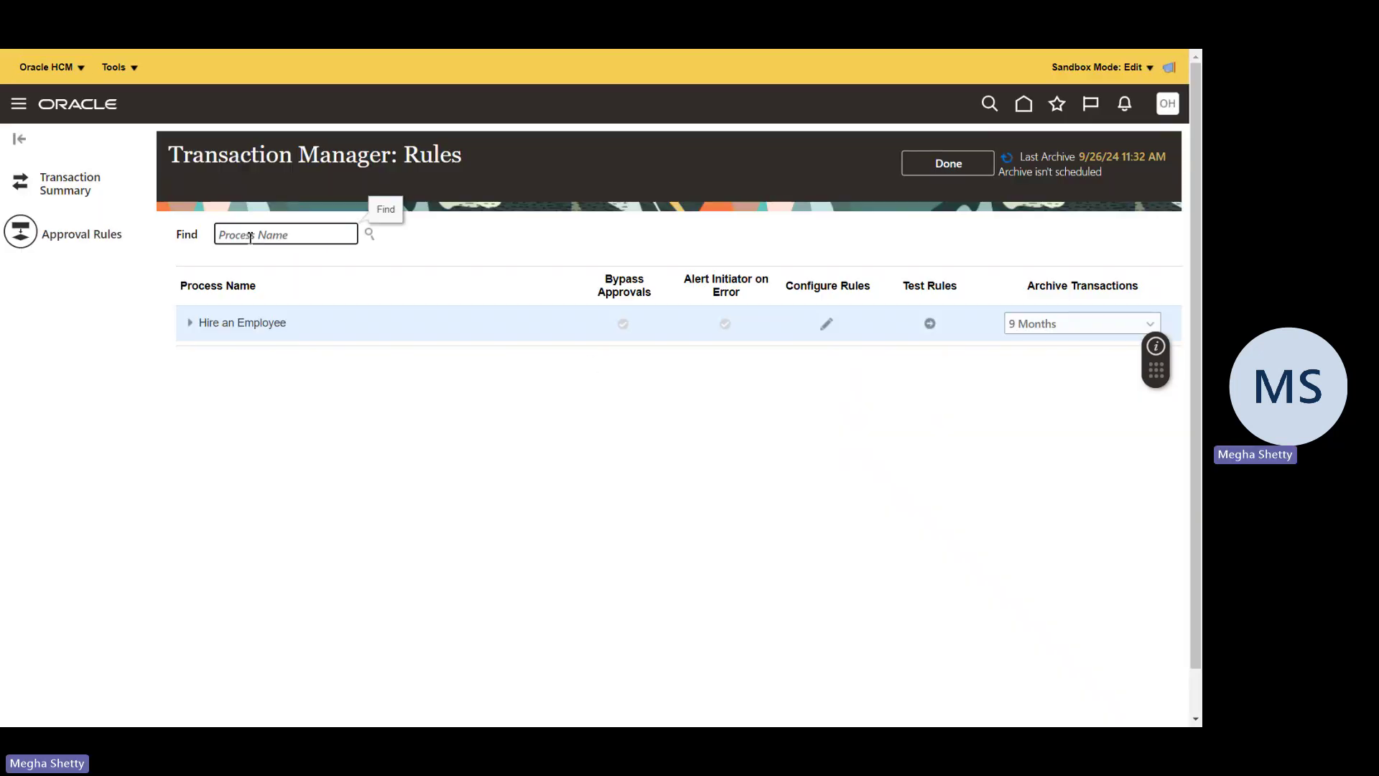
type("Absence")
key("Return")
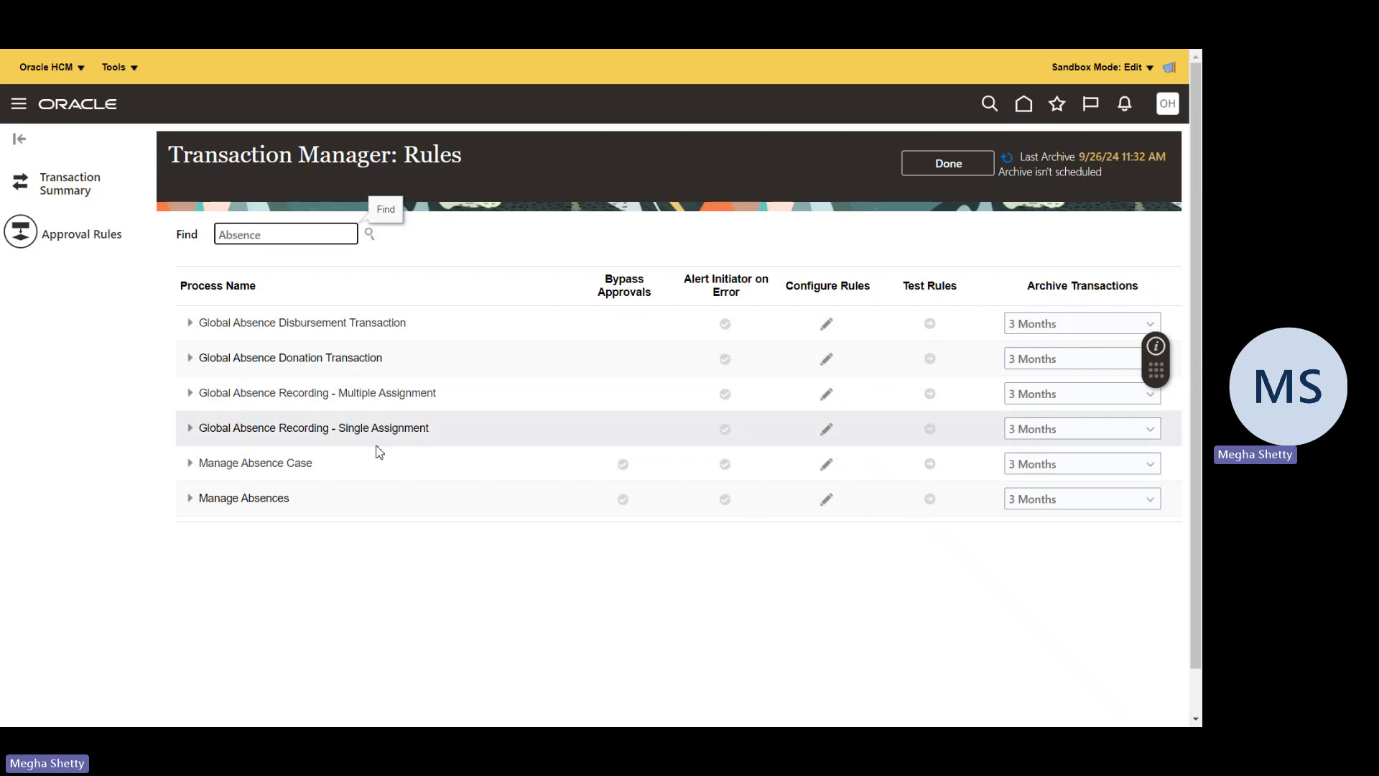
left_click(828, 431)
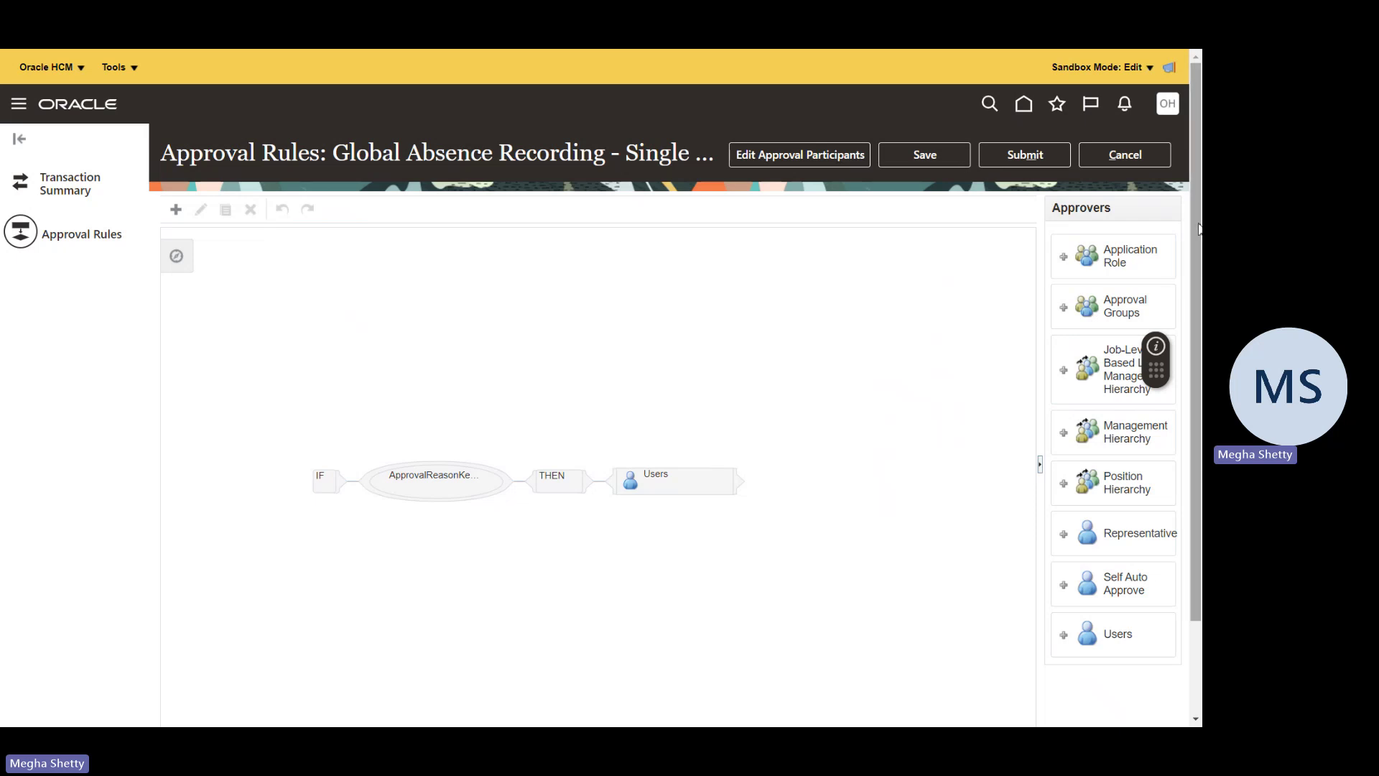
scroll(1197, 228, "down", 2)
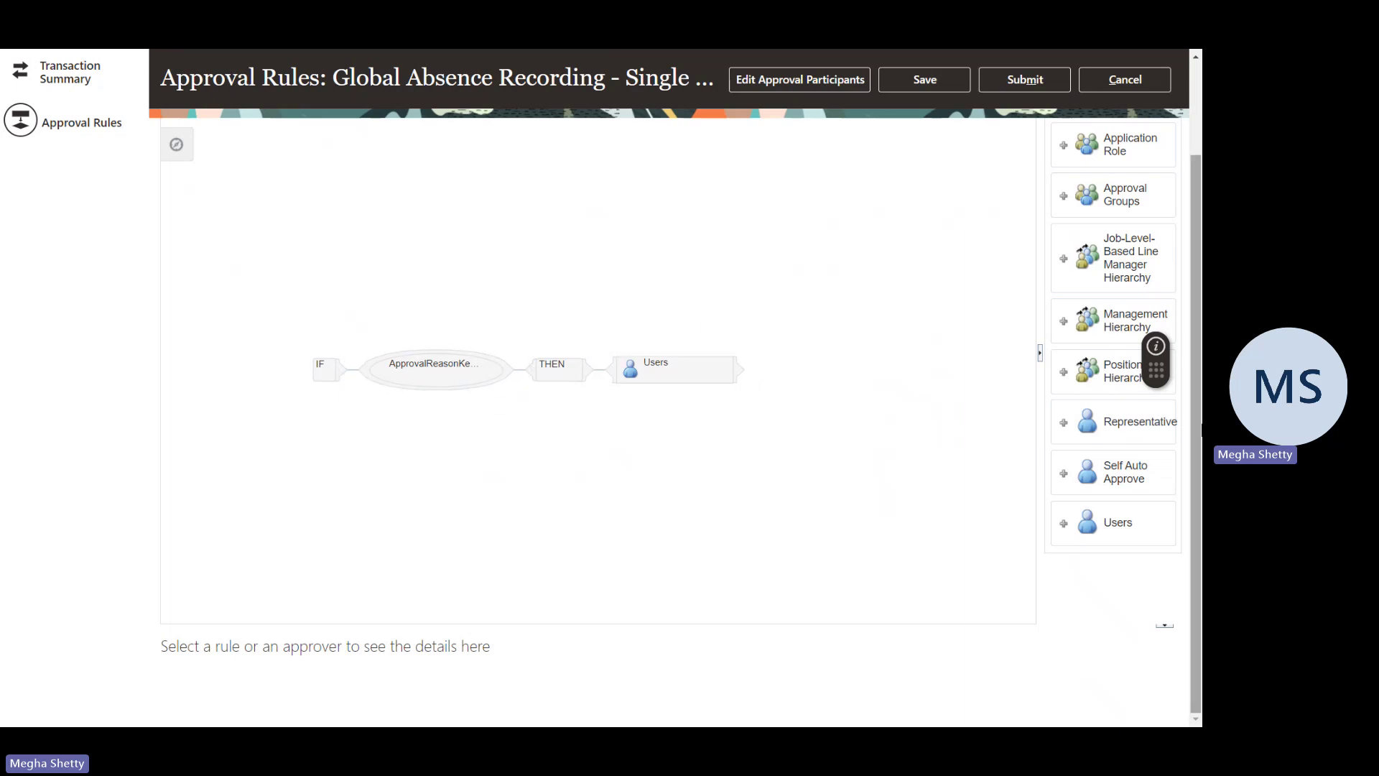
left_click_drag(1197, 422, 1196, 296)
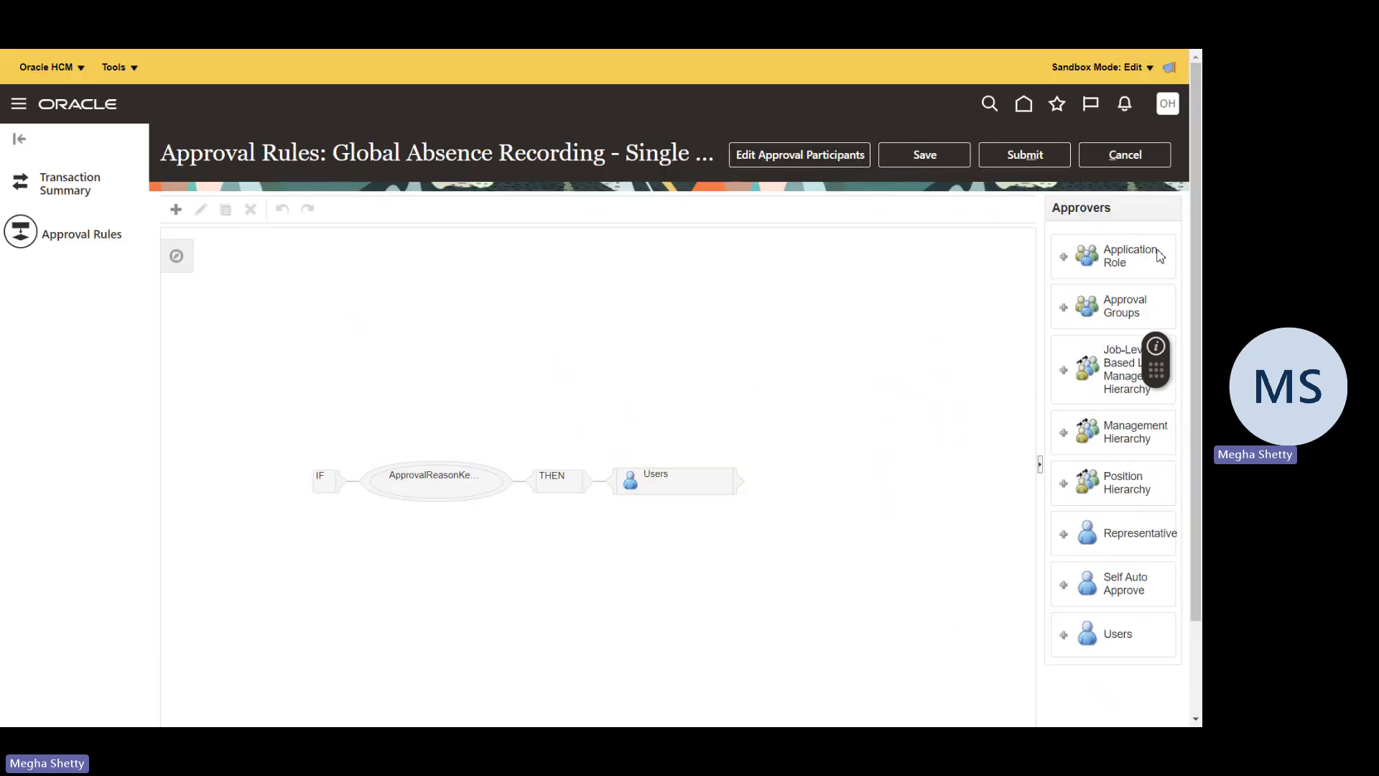
left_click(1103, 162)
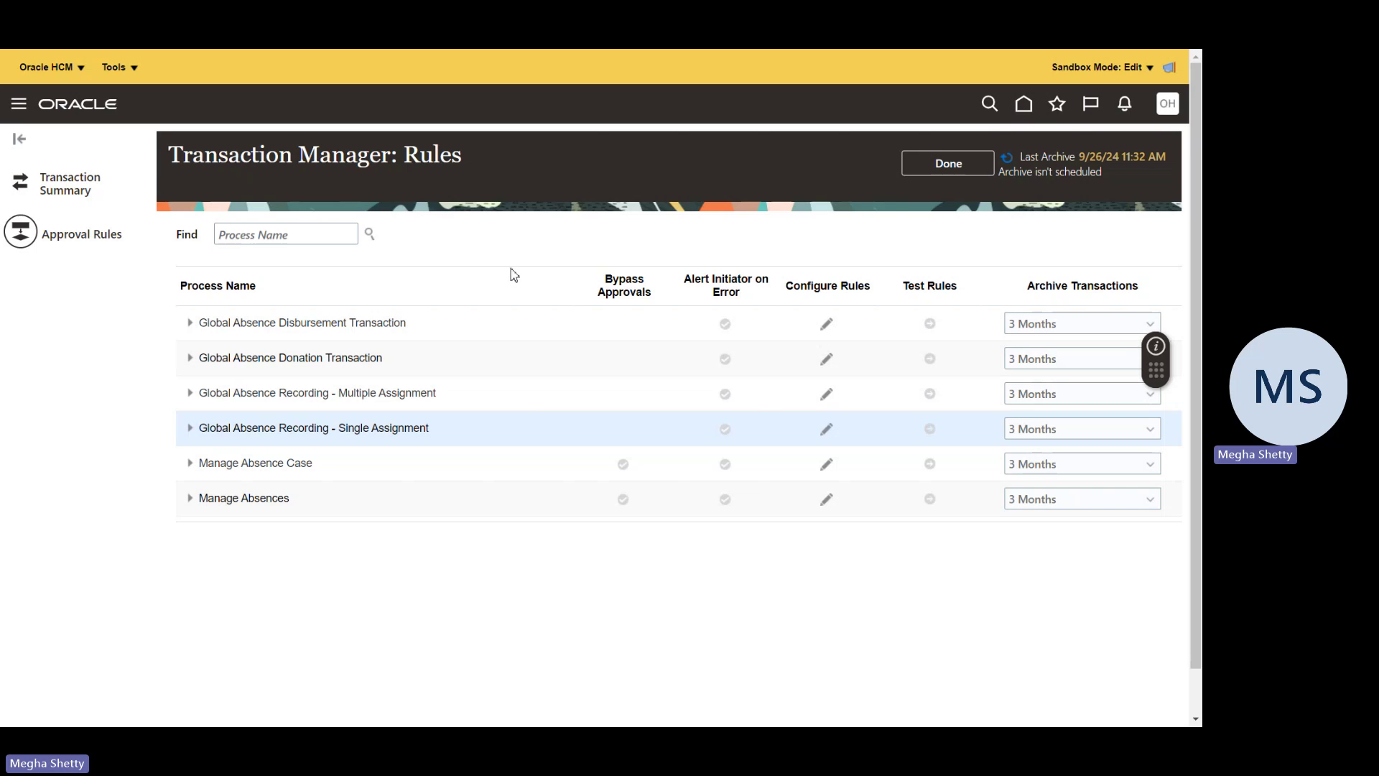
Filter processes by 'Termination' and tick Bypass Approvals for the Termination process.
left_click(297, 236)
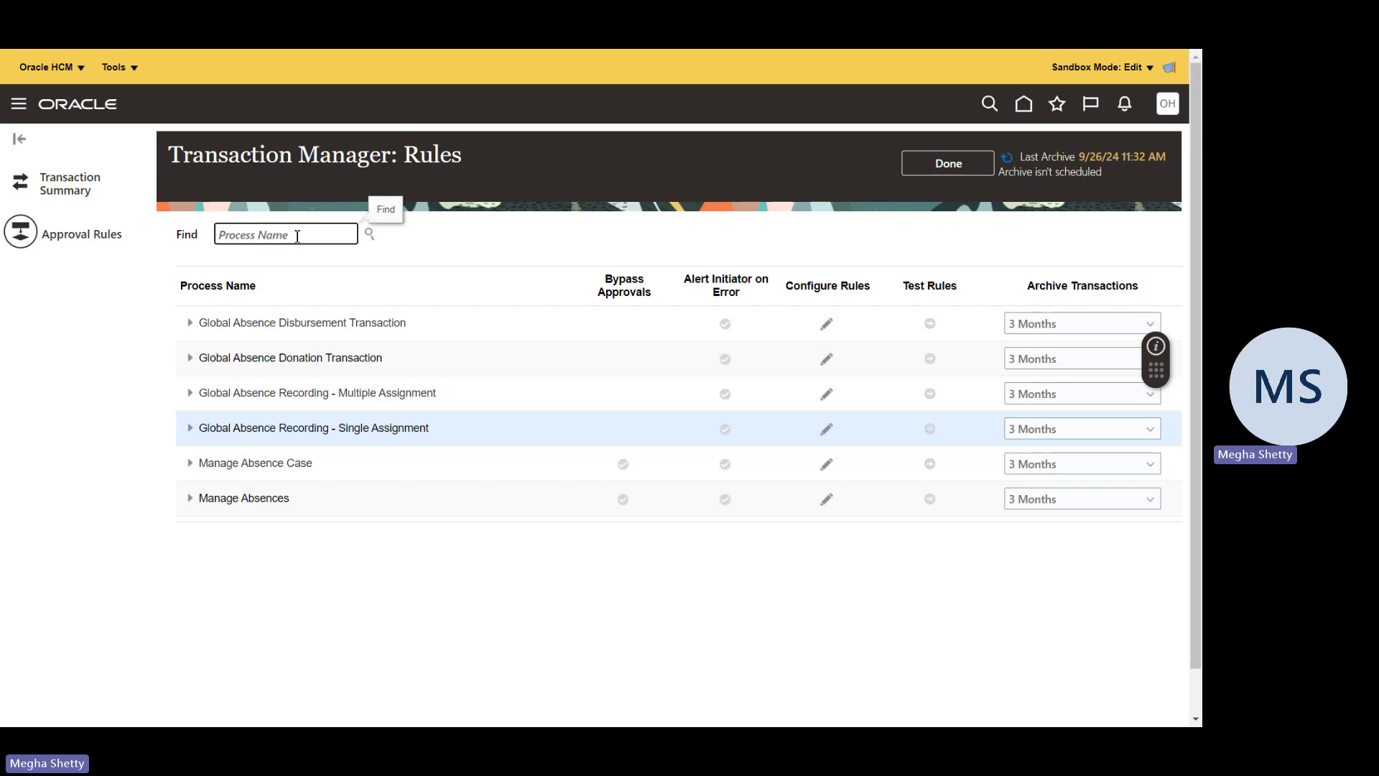
type("Termination")
key("Return")
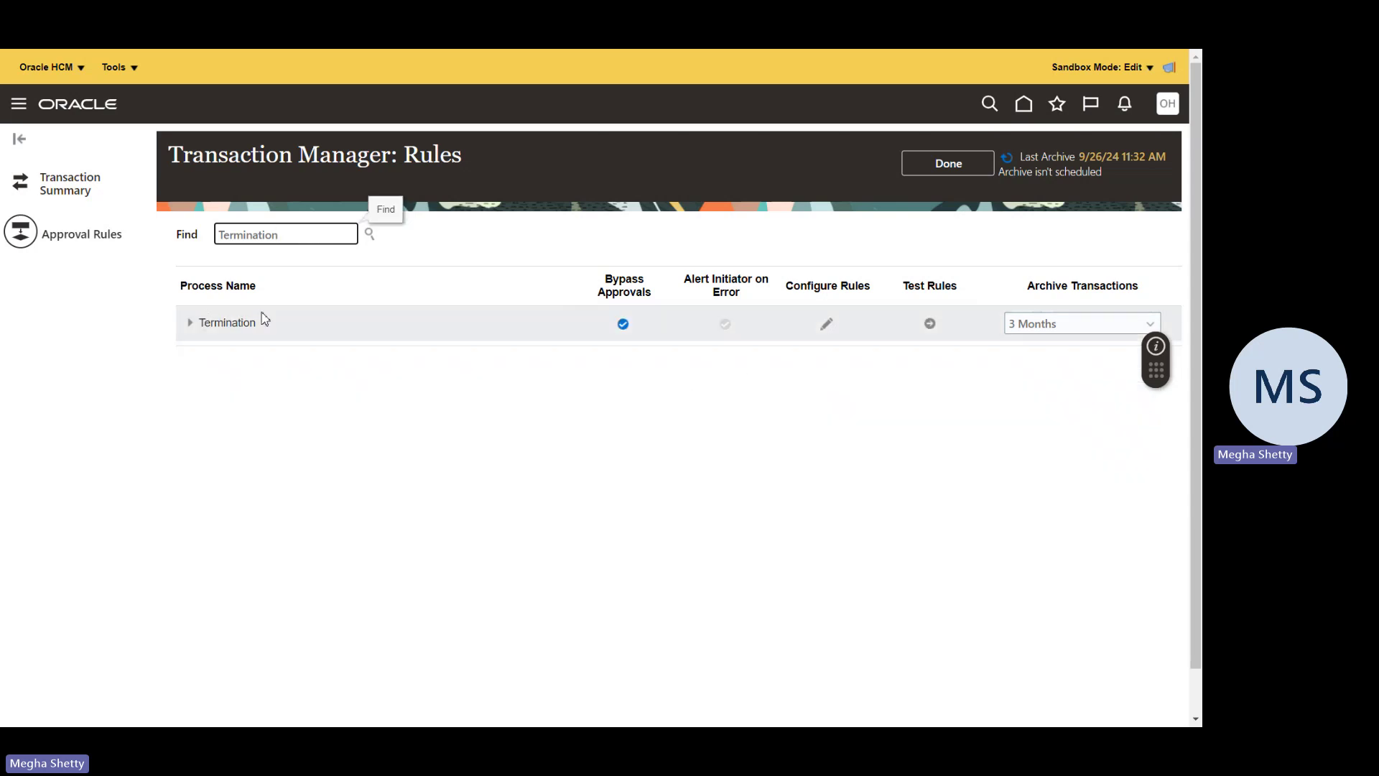
left_click(622, 322)
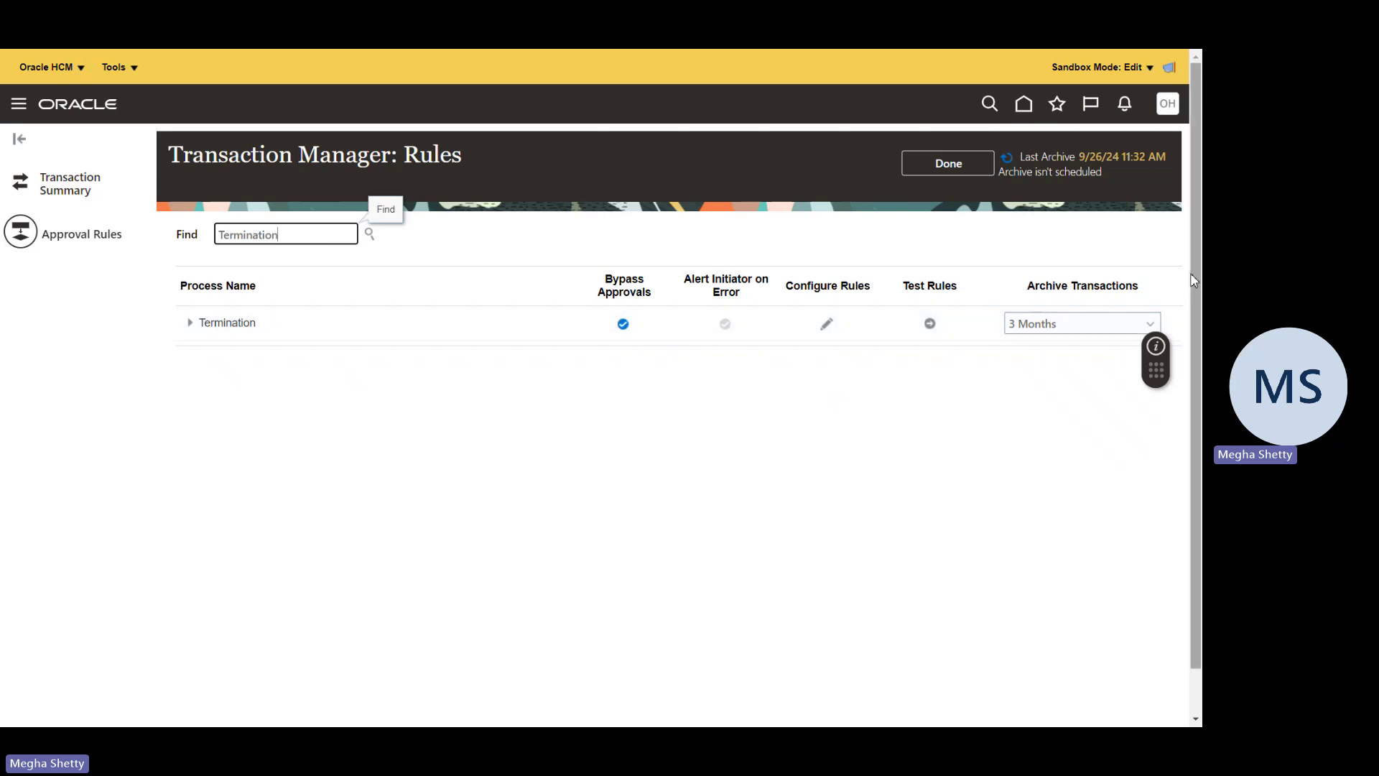
left_click(1168, 110)
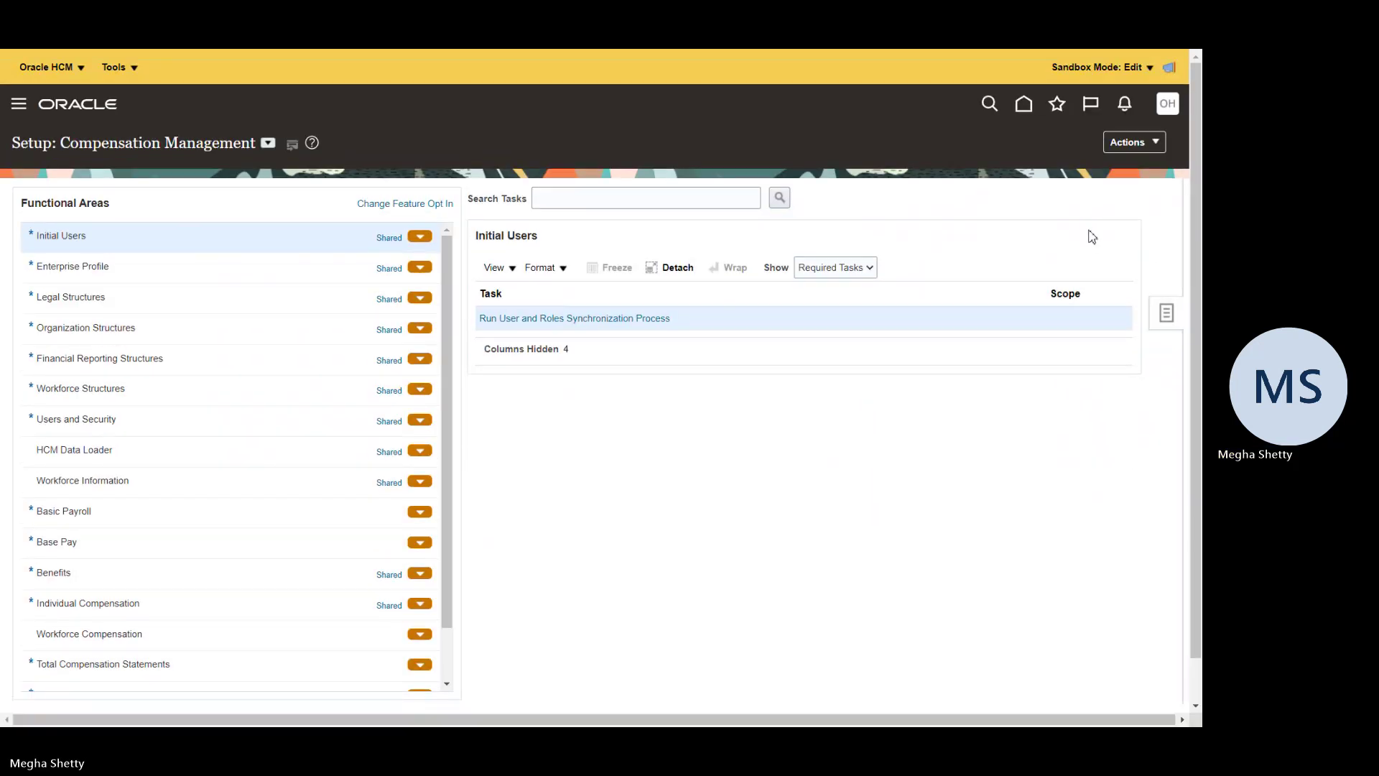
Bring up the setup Tasks panel and its task search page.
left_click(1164, 310)
left_click(1032, 318)
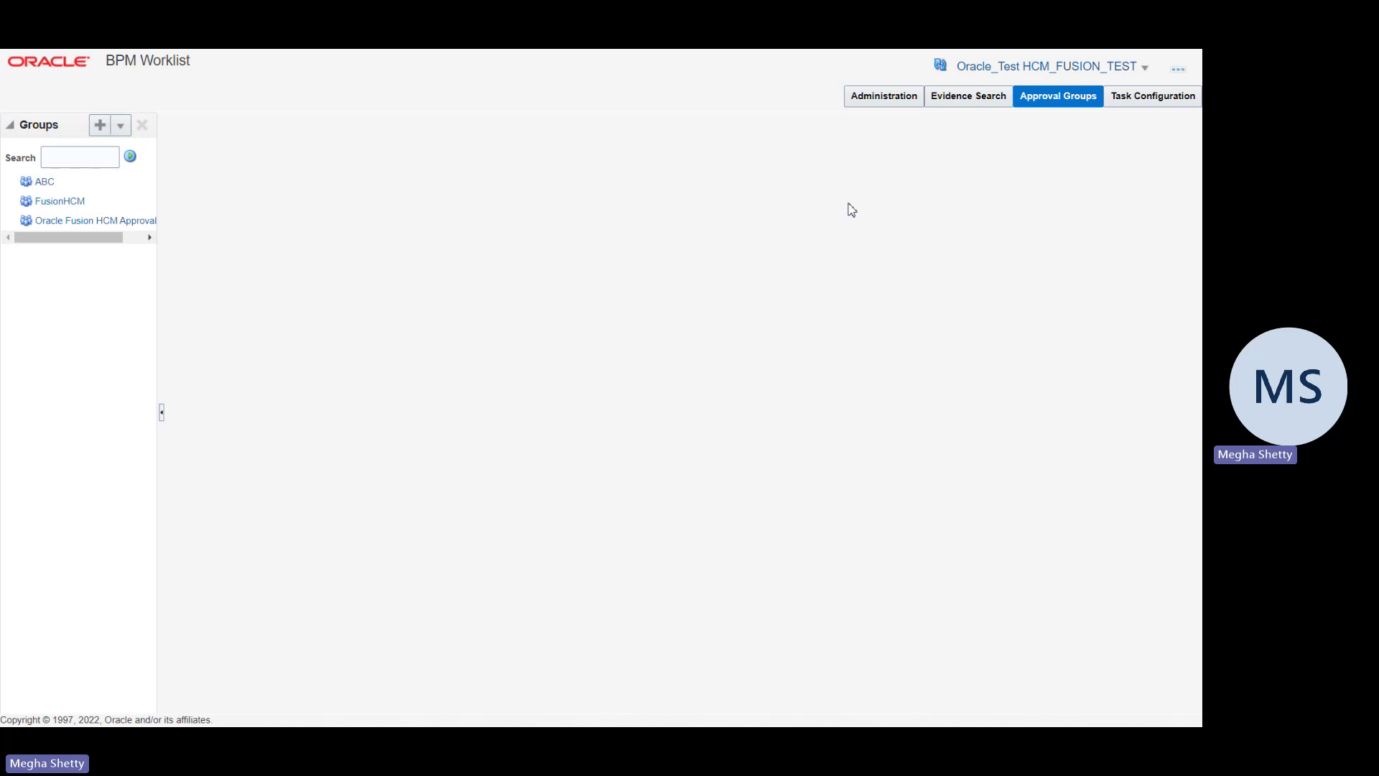
Choose Create Static Approval Group from the Approval Groups add menu.
left_click(118, 130)
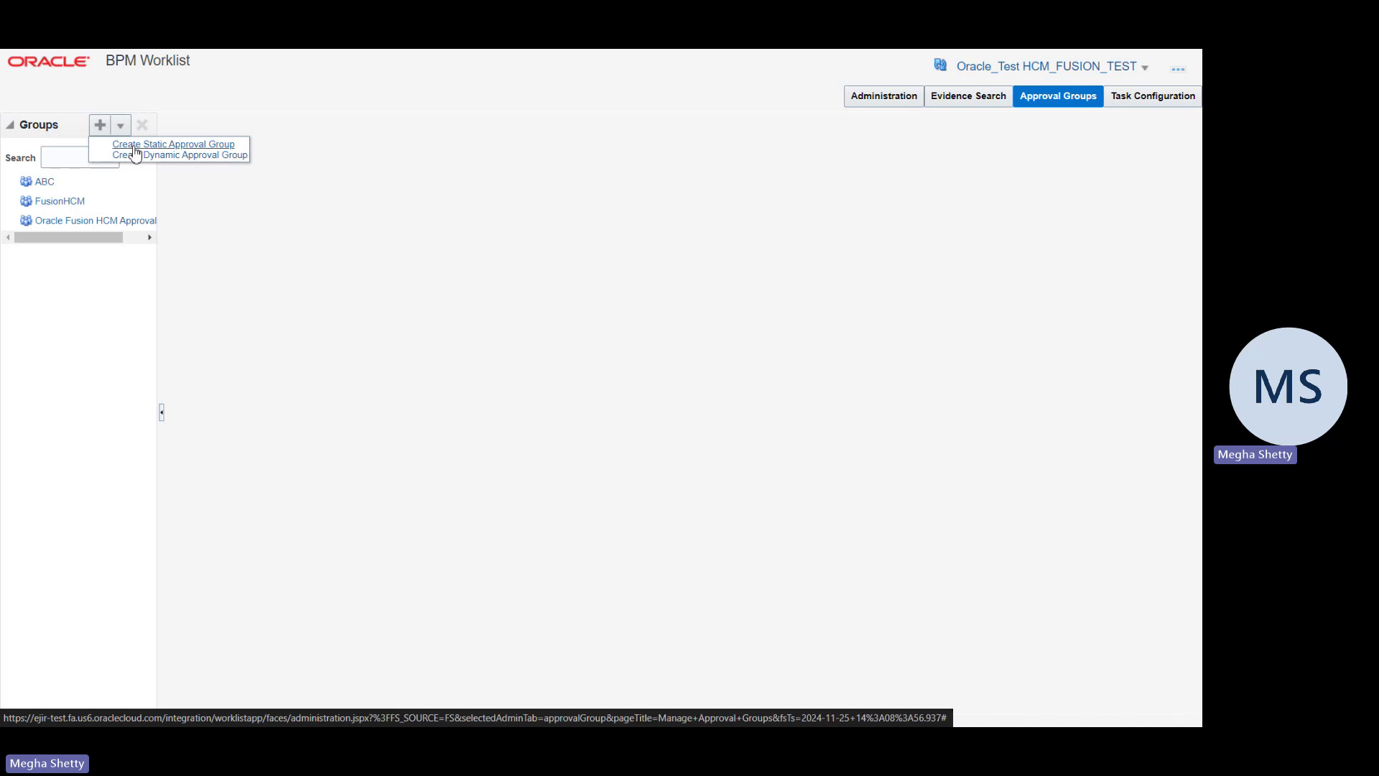
left_click(135, 145)
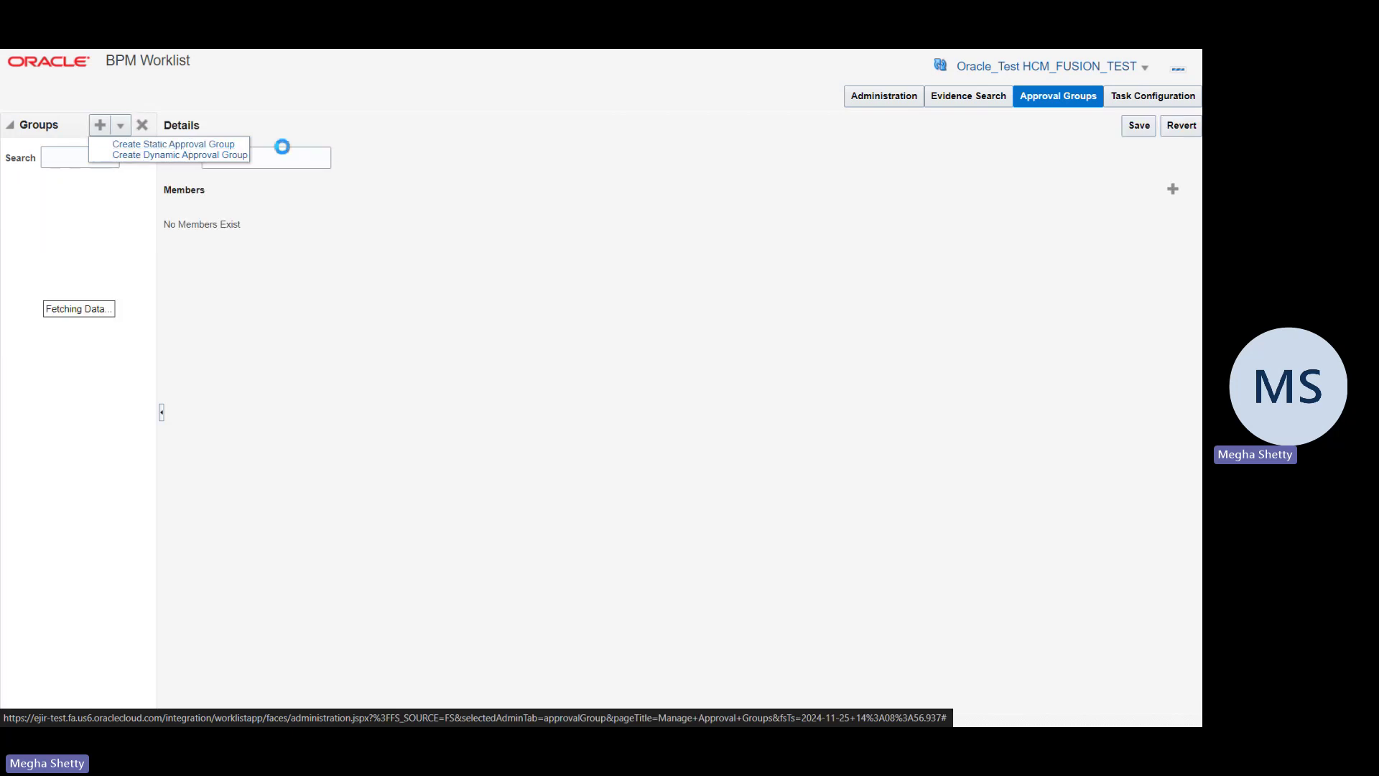
Rename the untitled group to 'Oracle Learning group'.
left_click(276, 159)
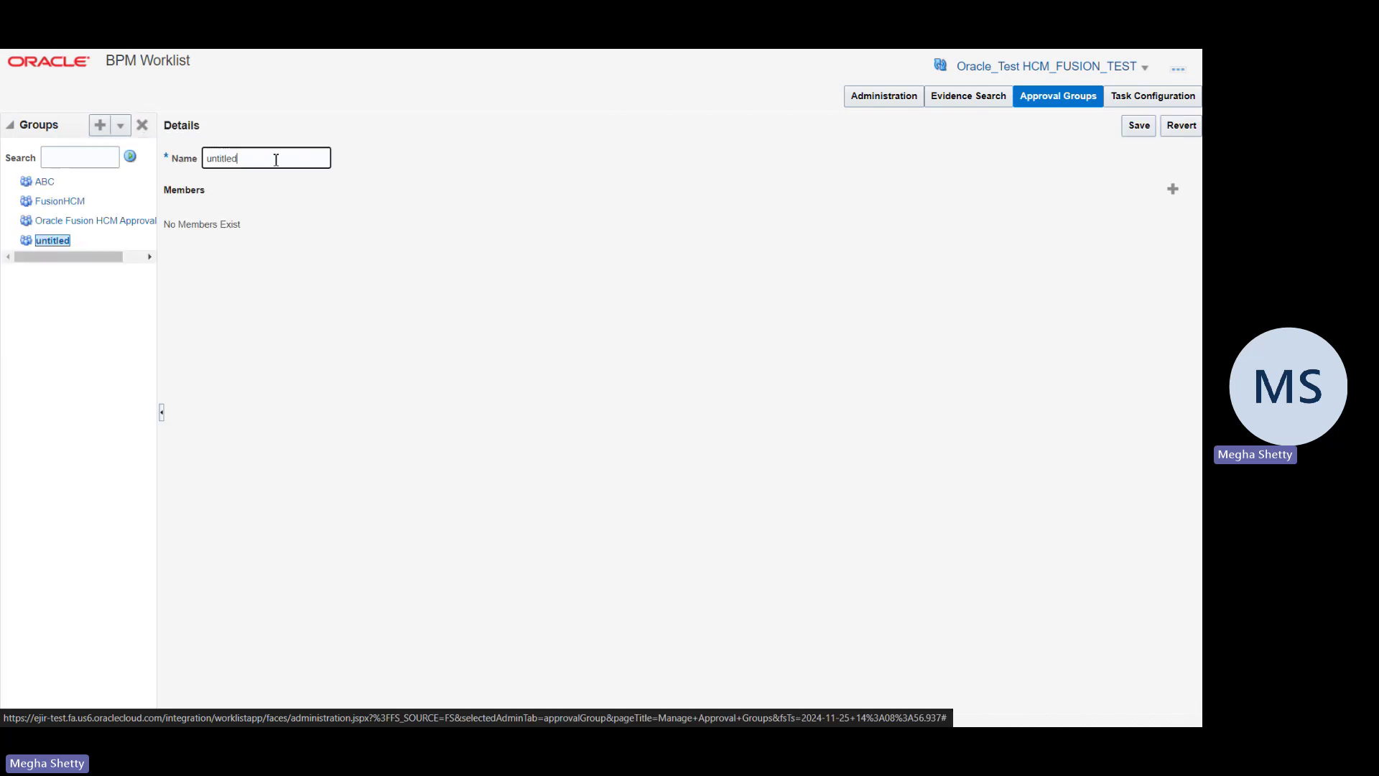
double_click(275, 158)
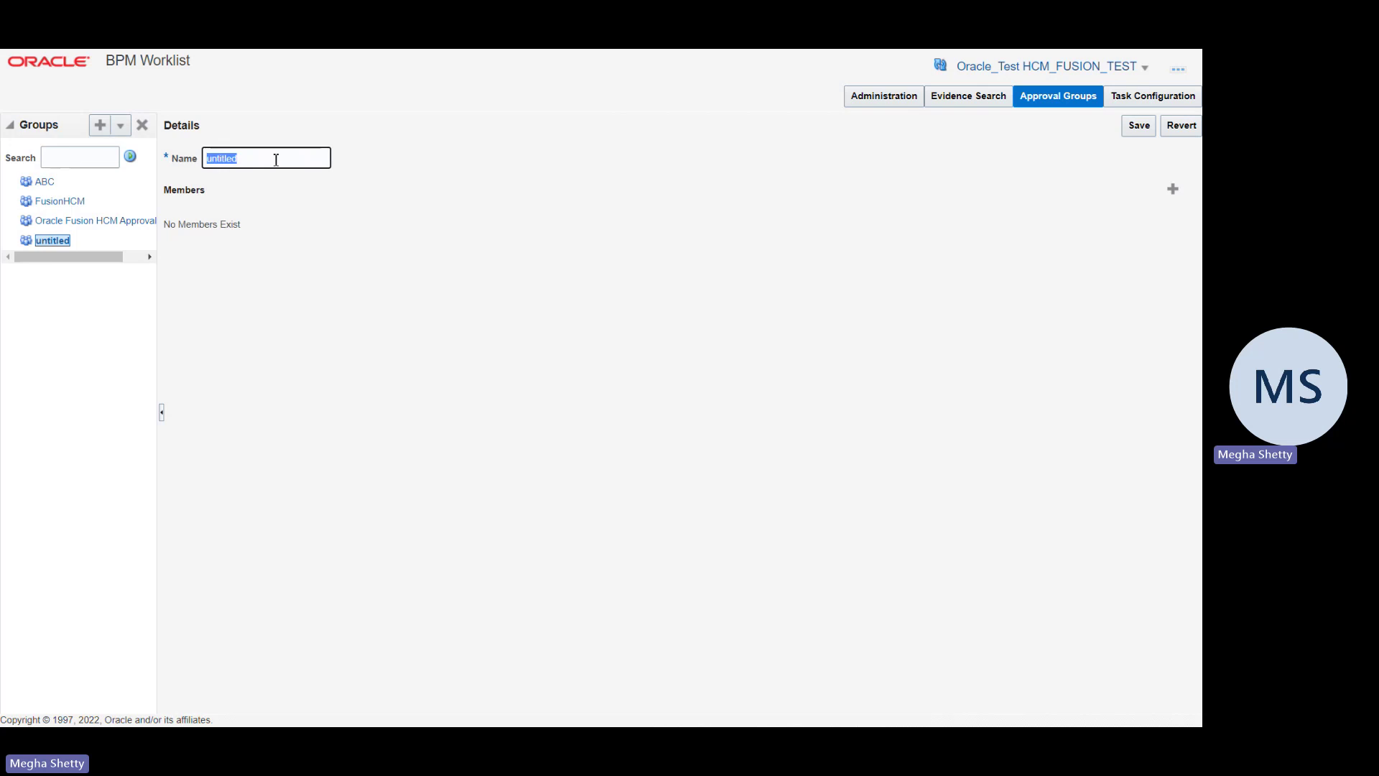
type("Oracle Learning group")
left_click(664, 229)
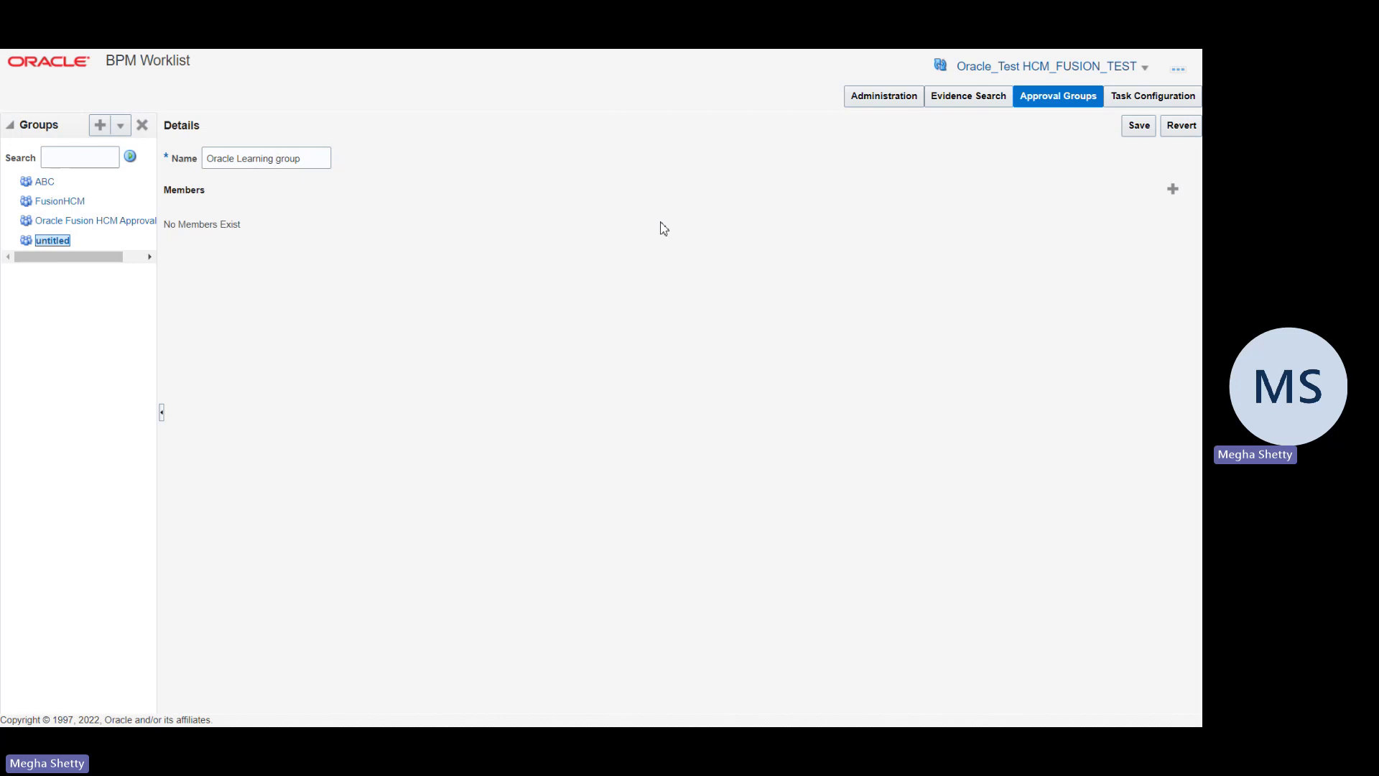
Search the Identity Browser for 'HCM' and add user hcm_fusion_test as a member.
left_click(1173, 188)
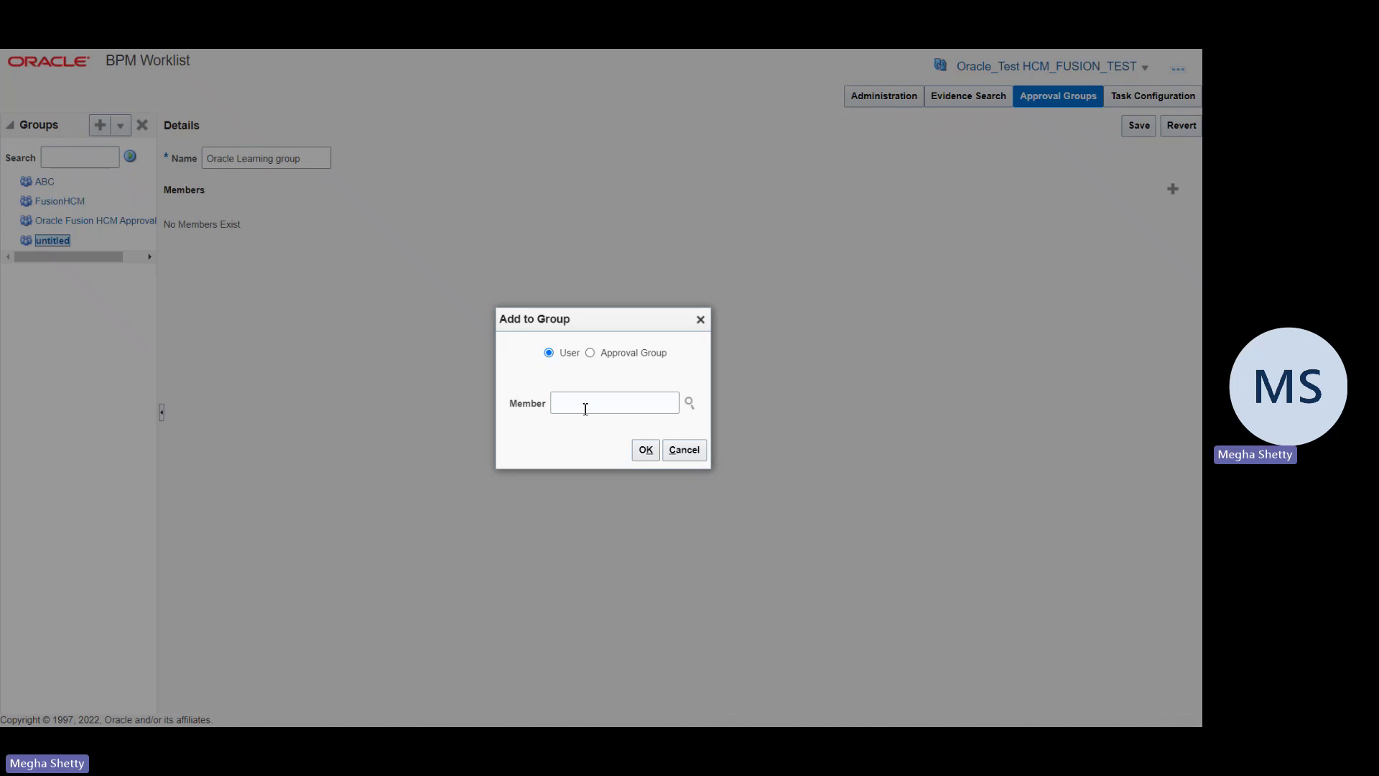
left_click(586, 406)
type("HCM")
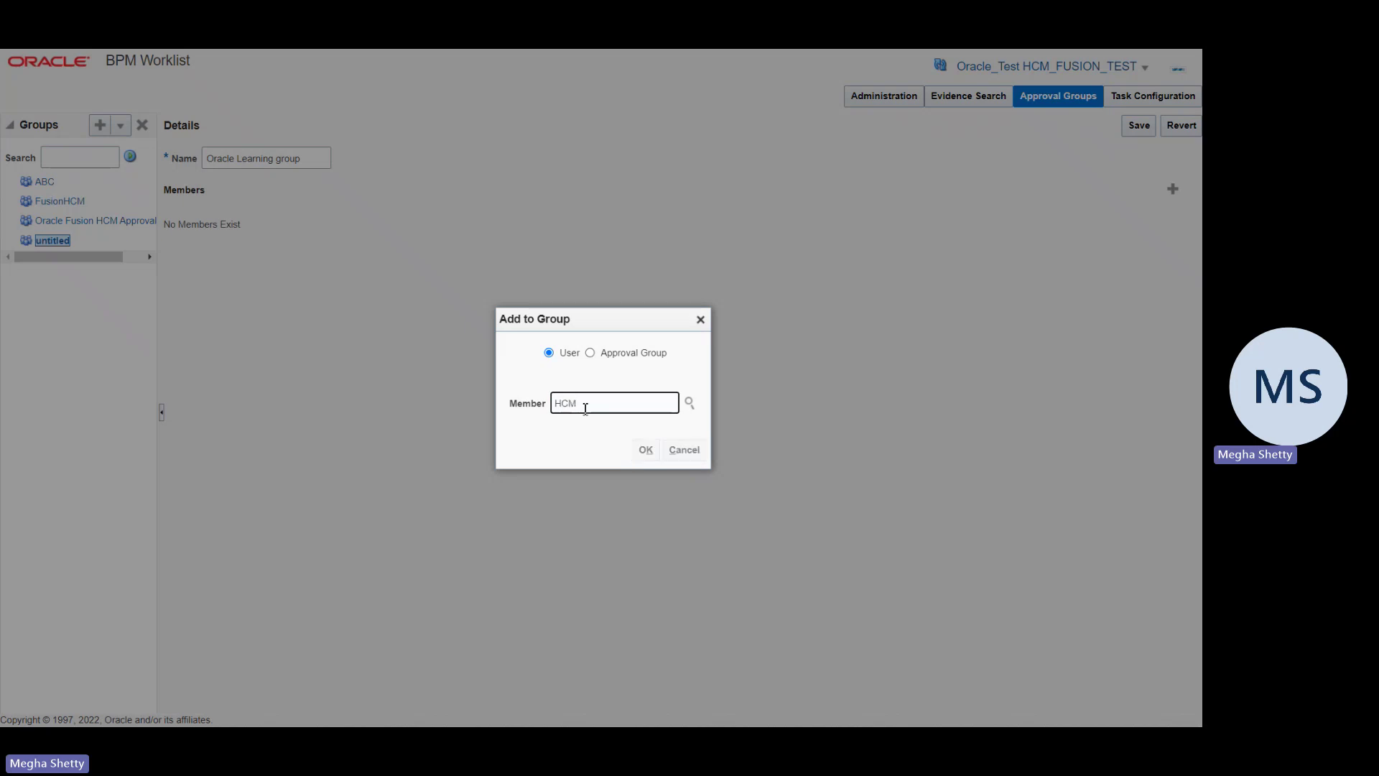
left_click(646, 449)
left_click(632, 243)
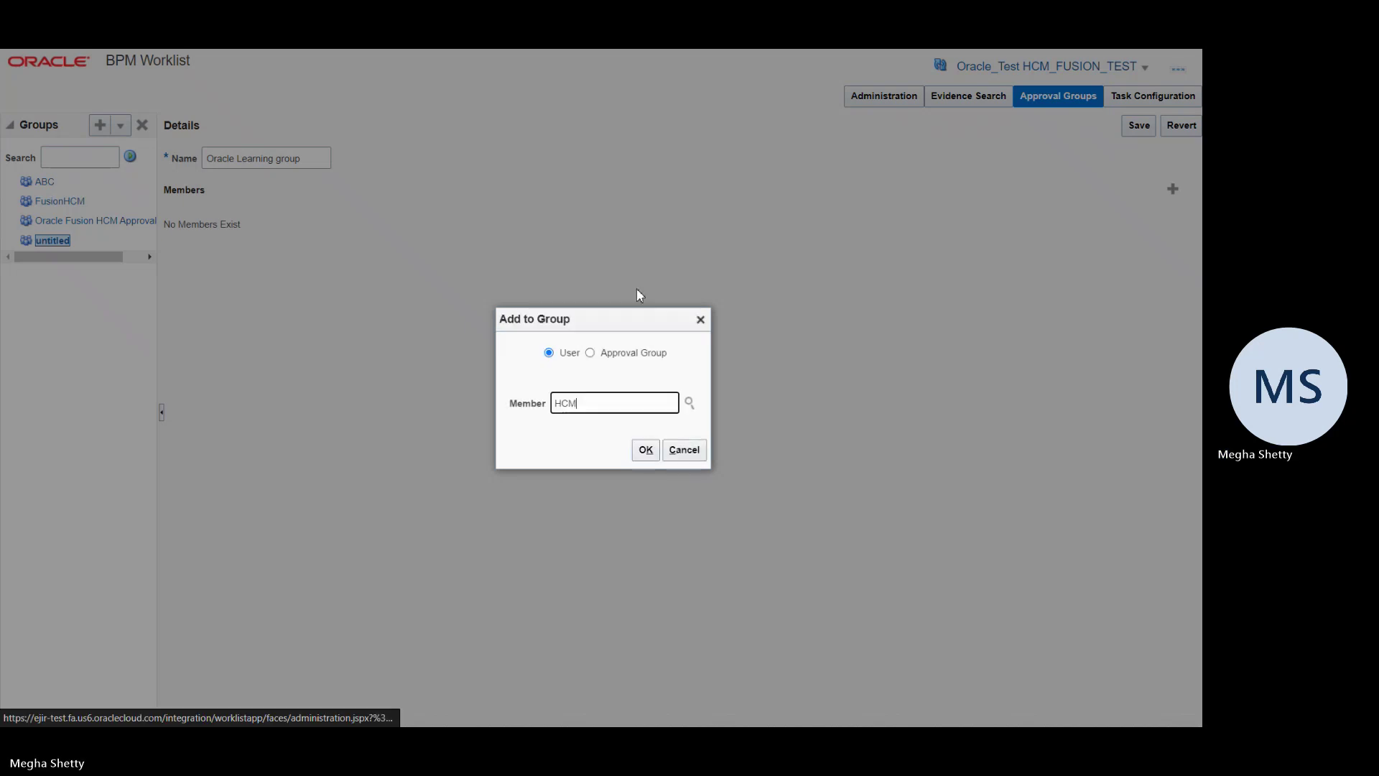
left_click(689, 403)
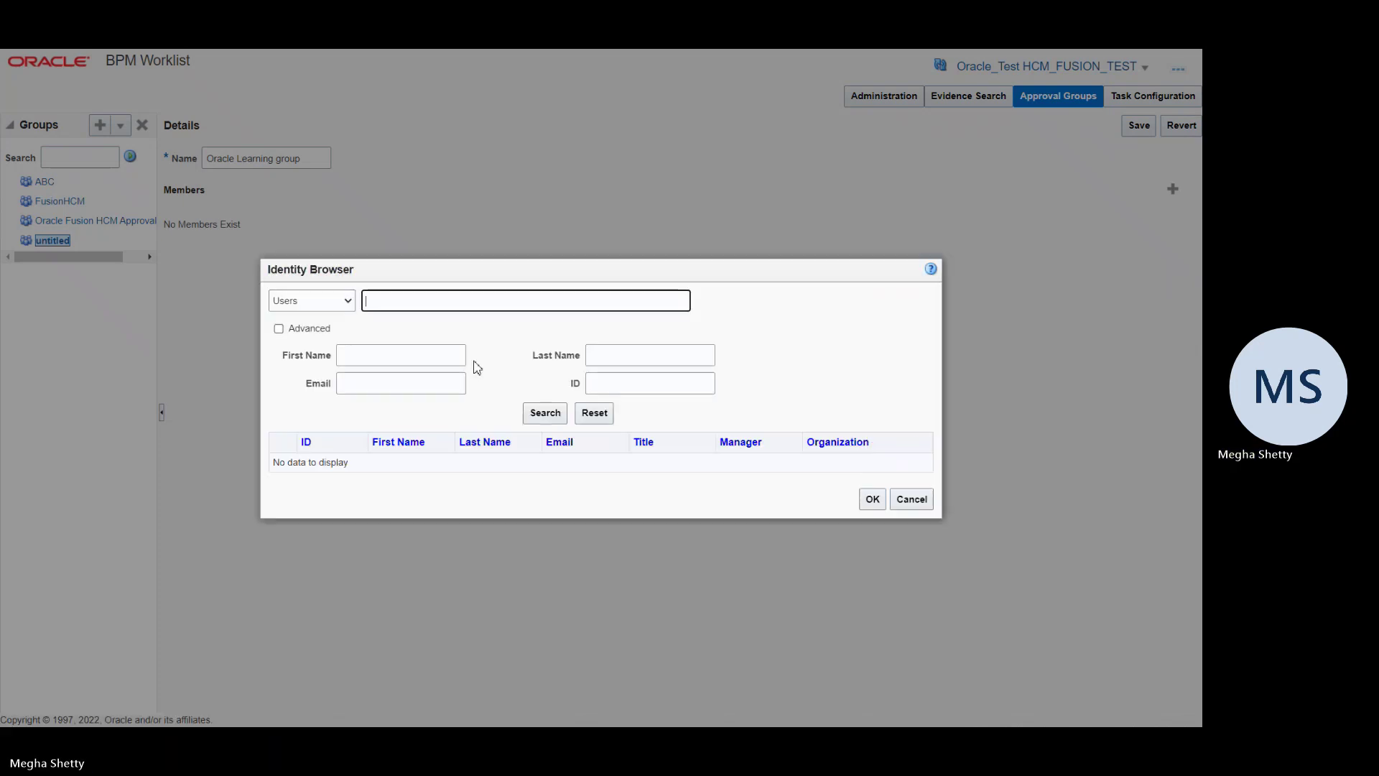
type("HCM")
left_click(562, 406)
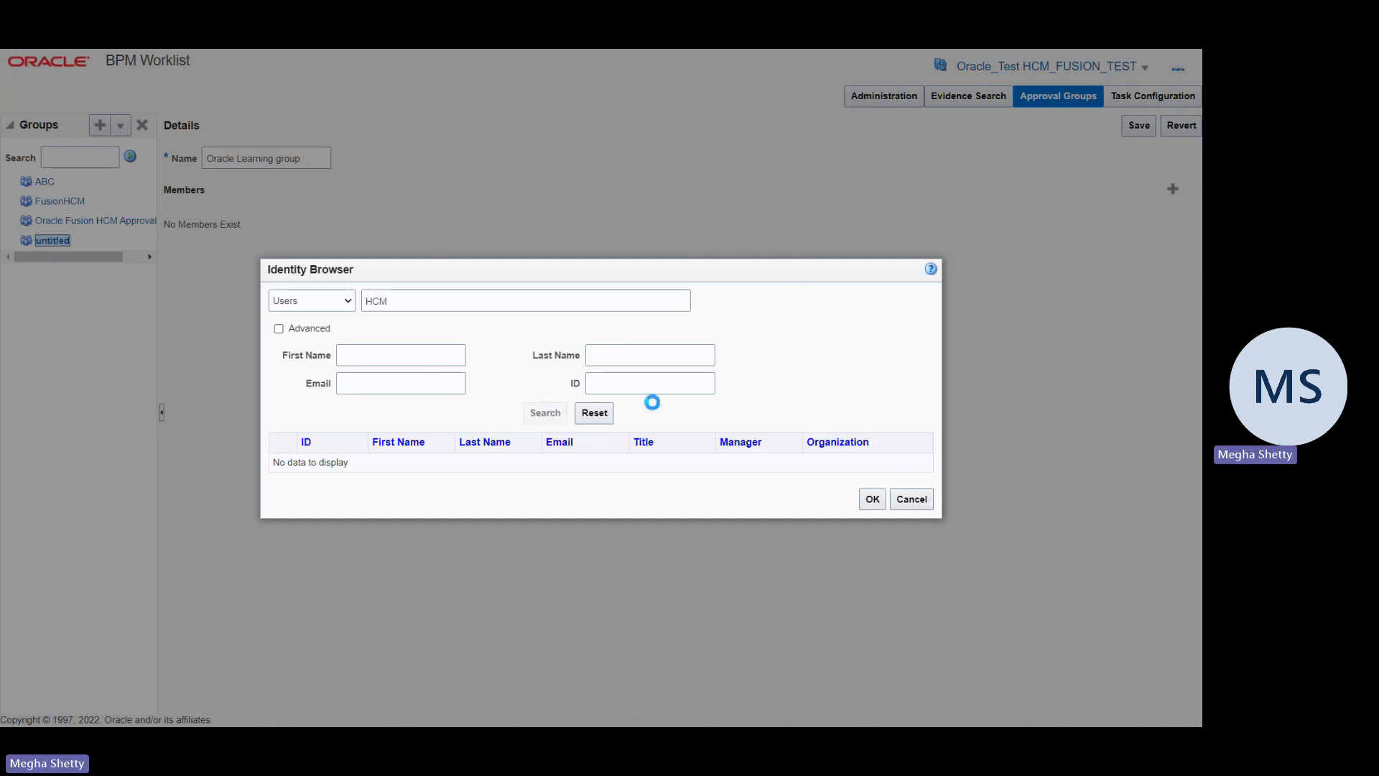
left_click(528, 448)
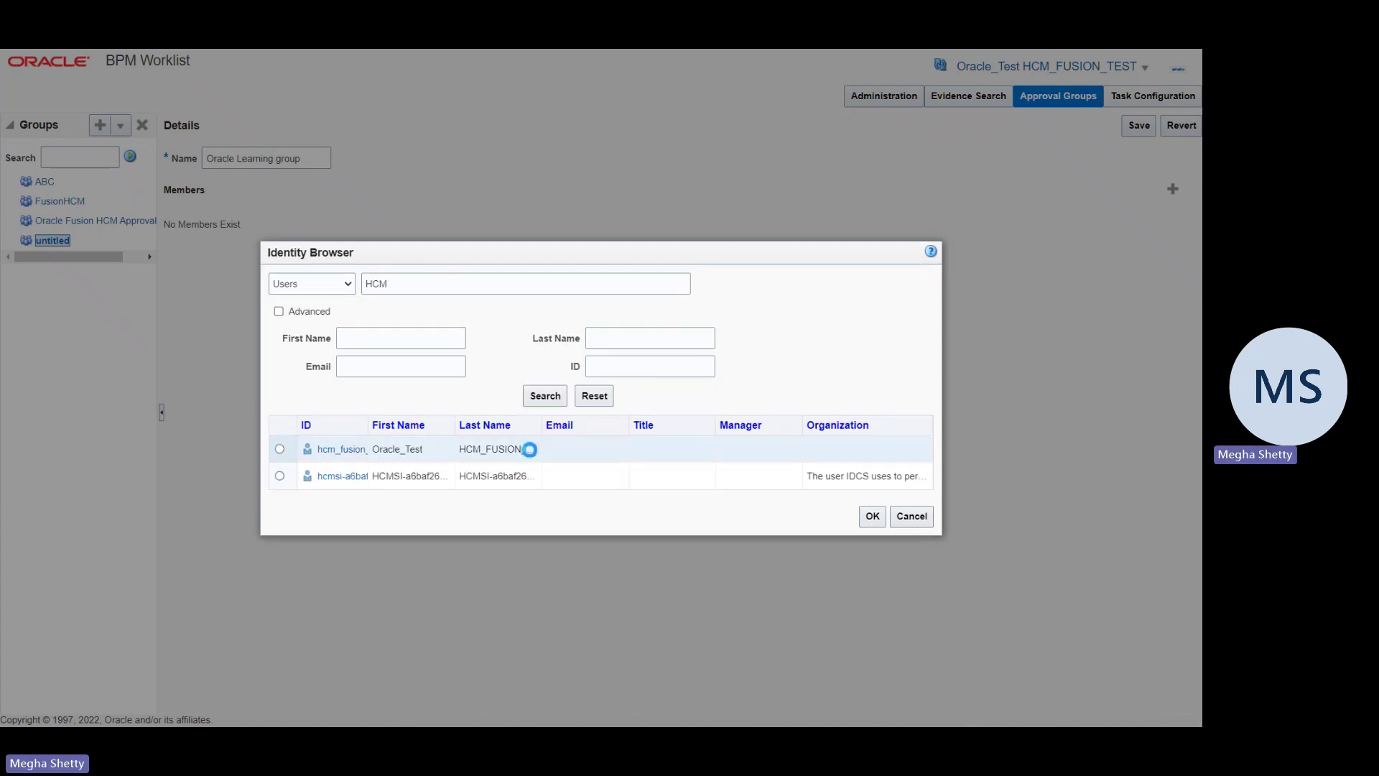
left_click(872, 515)
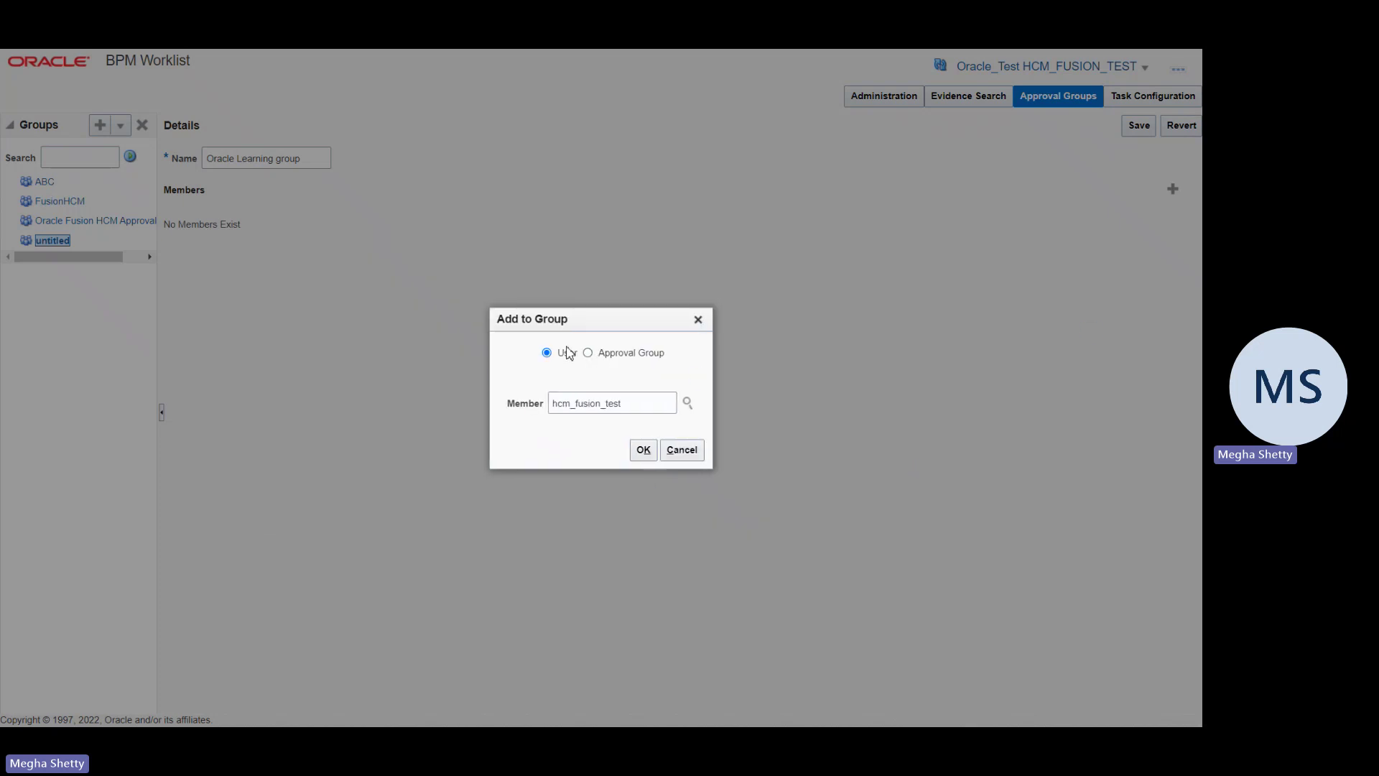
left_click(643, 450)
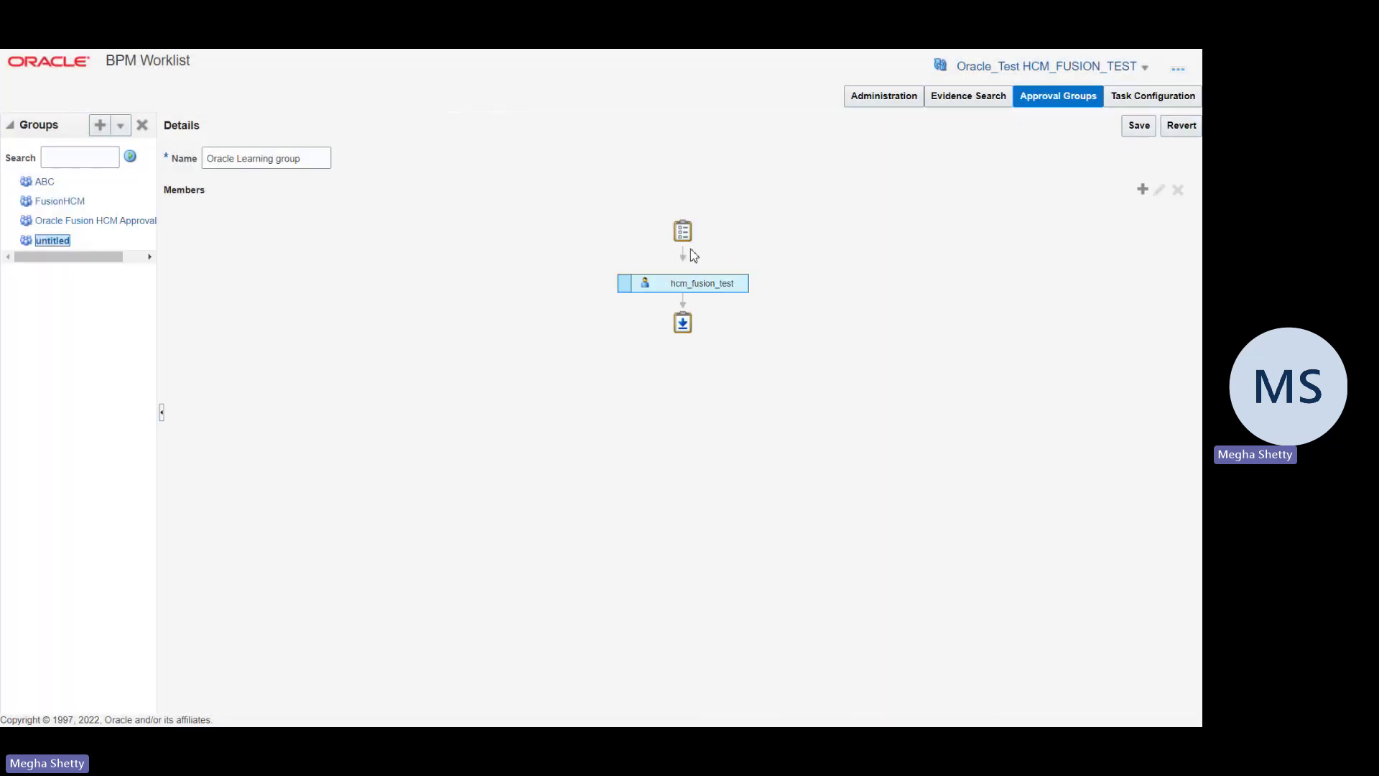
Try entering 'Fusion' directly as a new member and dismiss the invalid user error.
left_click(1142, 189)
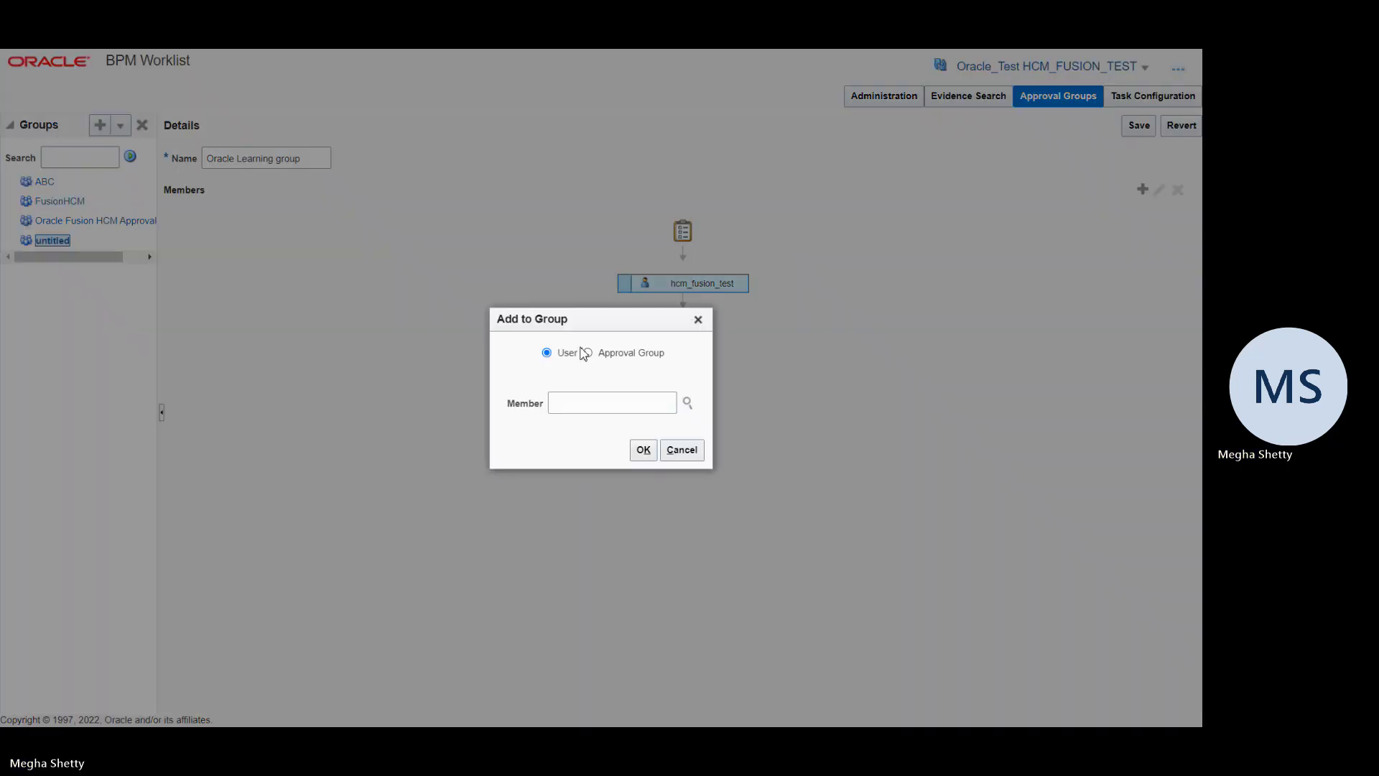
left_click(591, 406)
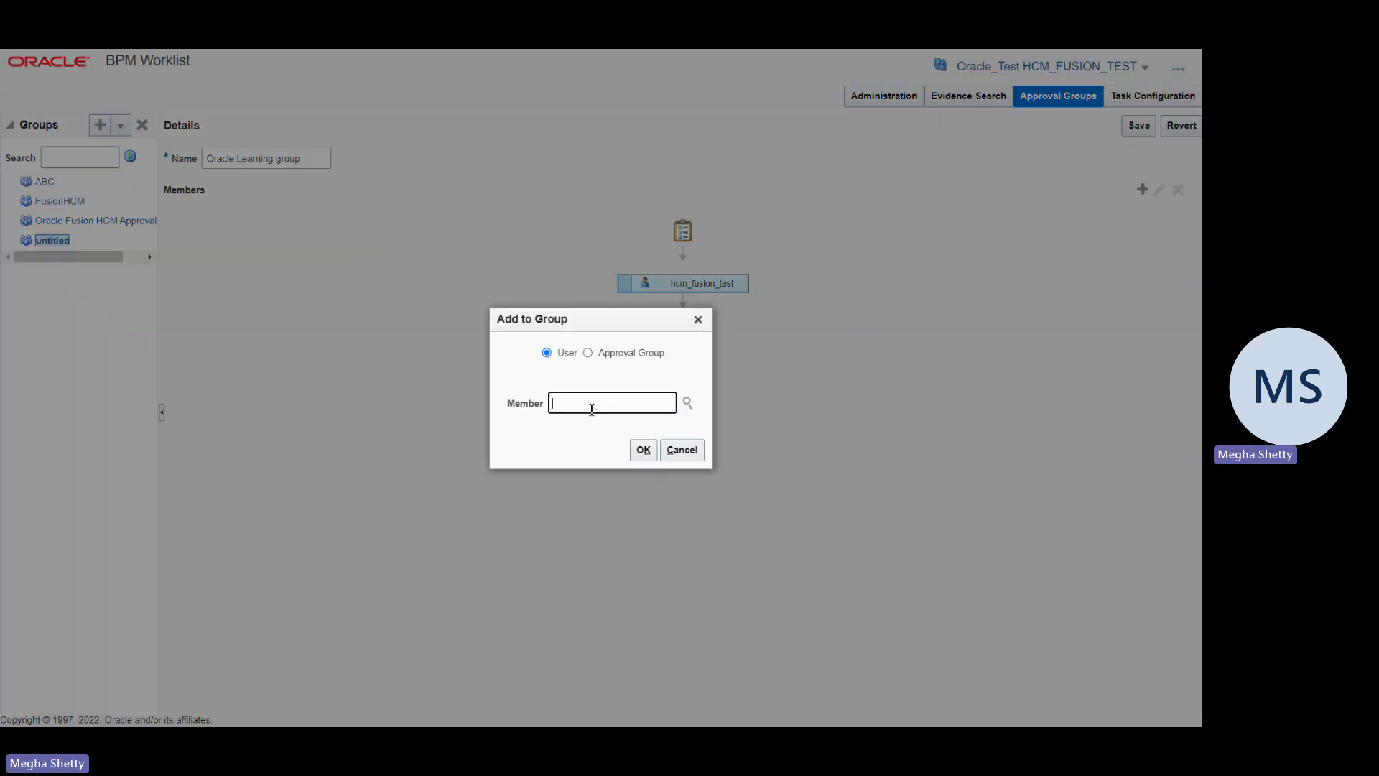
type("HCM")
key("ctrl+a")
key("BackSpace")
type("Fusion")
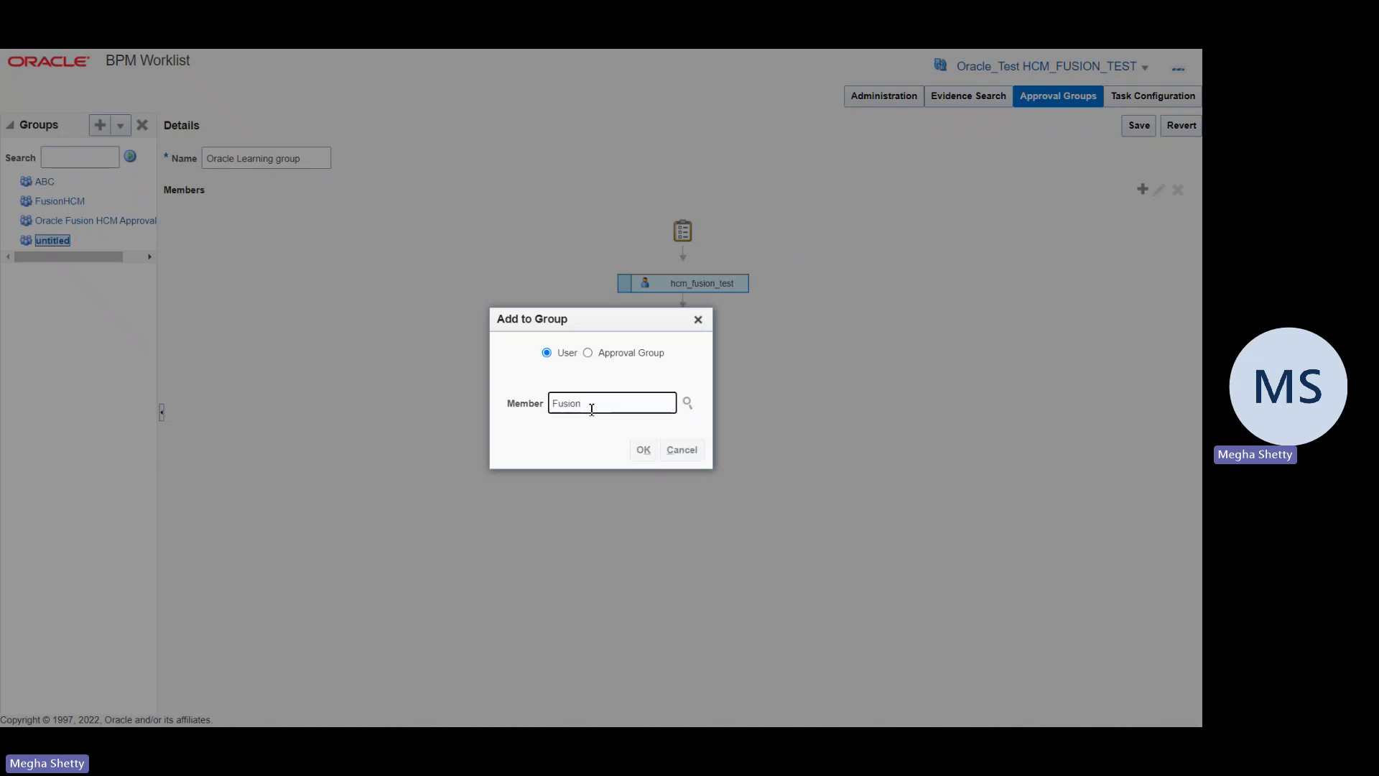
left_click(688, 403)
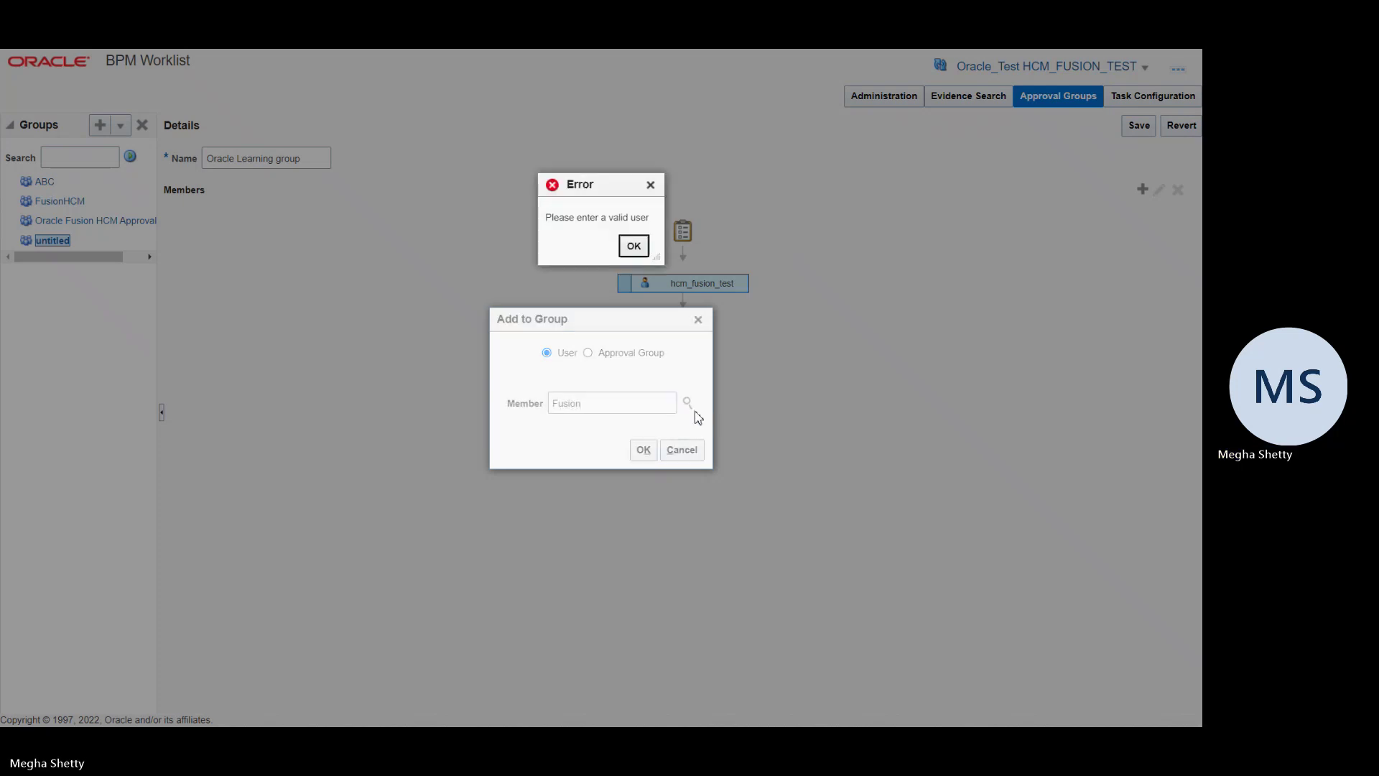
left_click(634, 245)
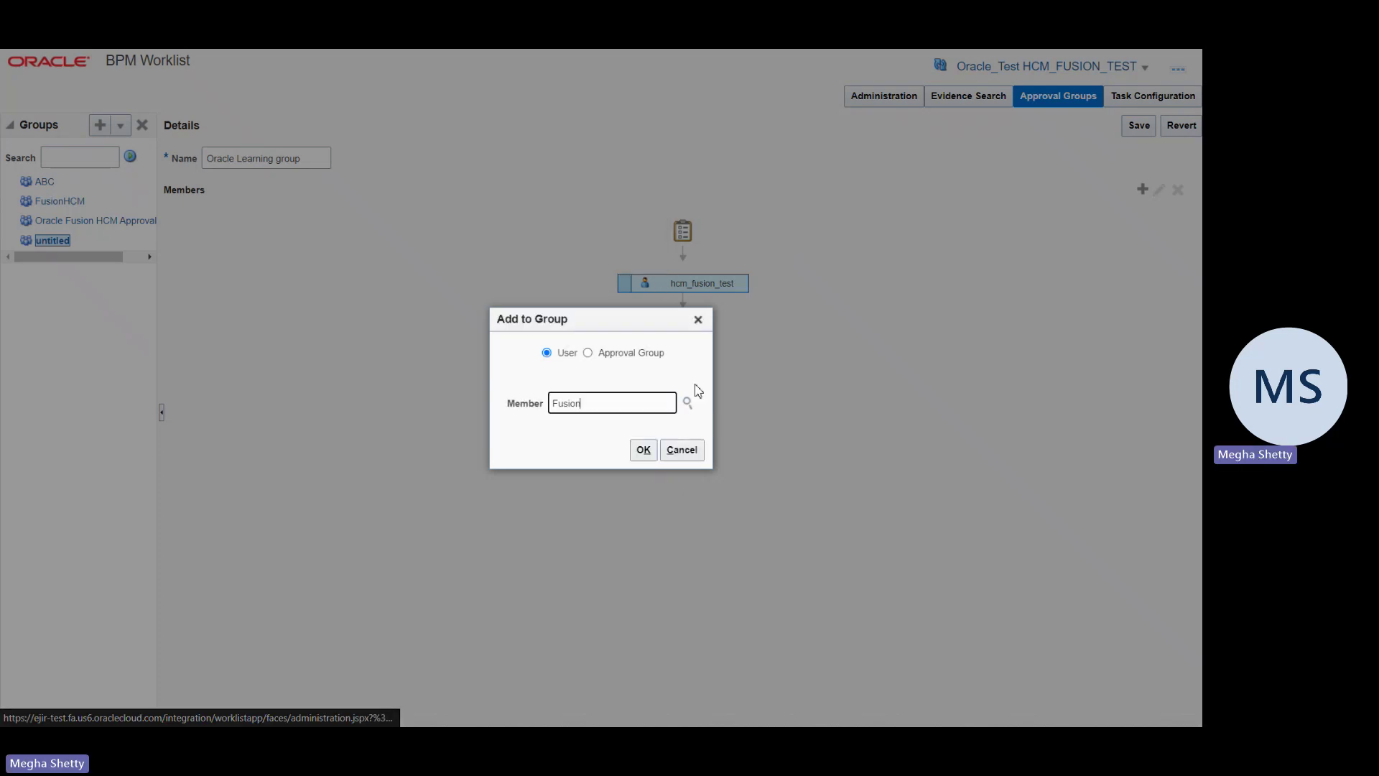
Search Users for 'Fusion' and add fusion_apps_apm_bi_appid as the second member.
left_click(687, 402)
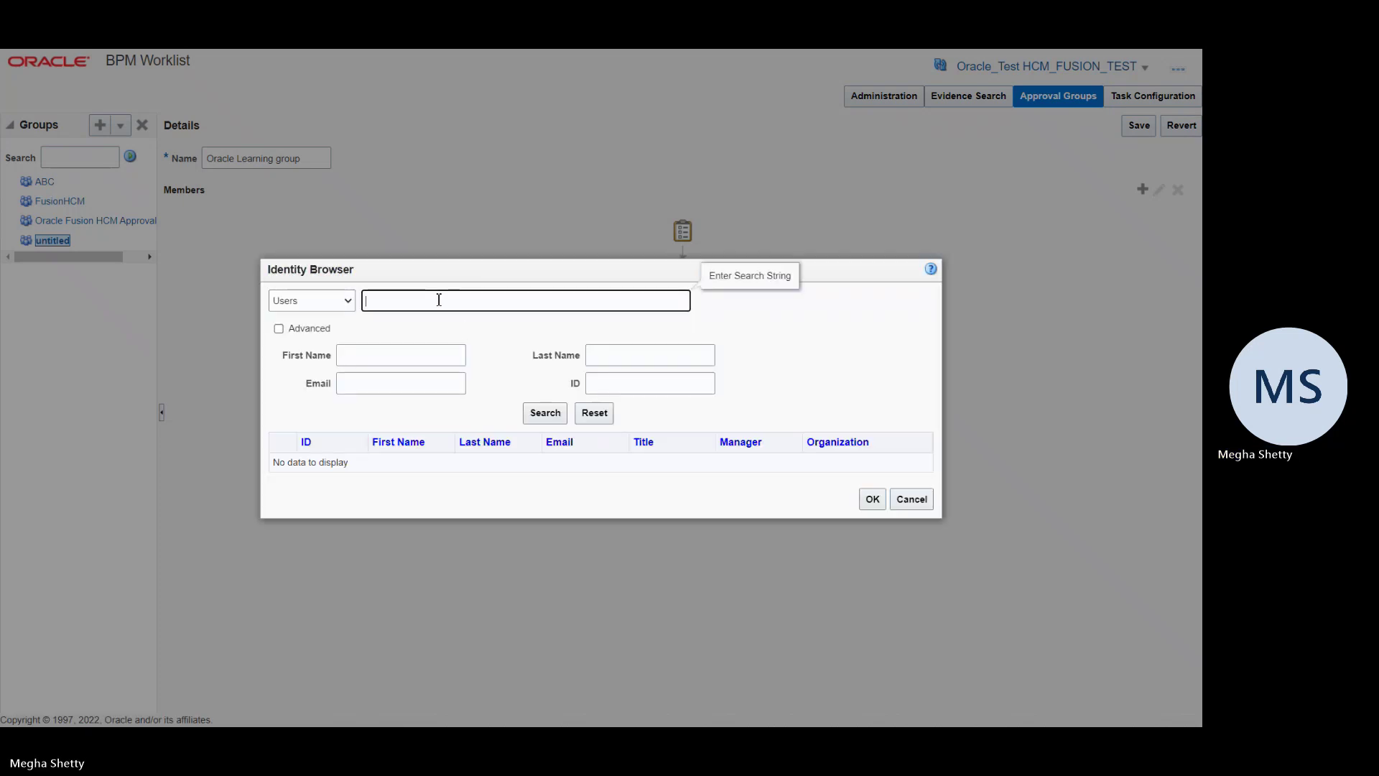
type("Fusion")
left_click(544, 413)
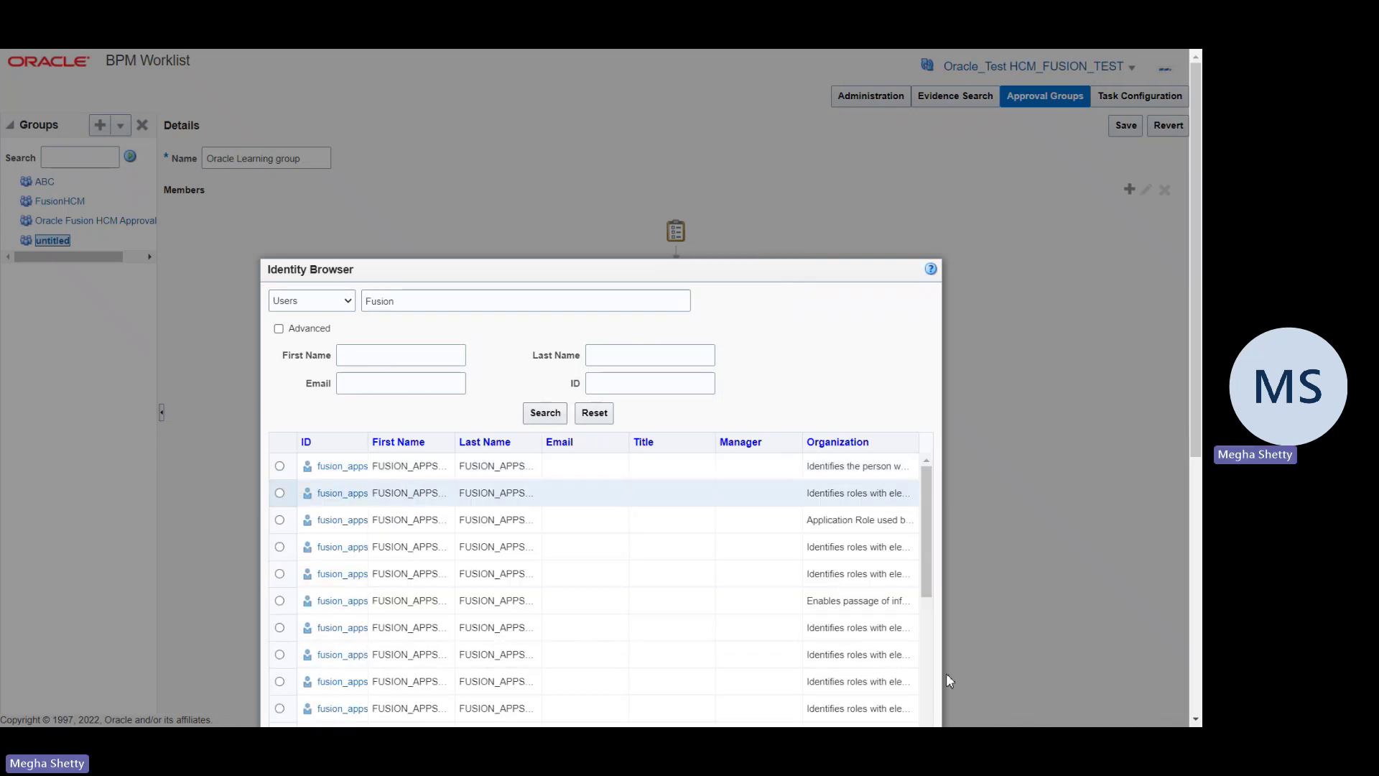
left_click_drag(1194, 457, 1195, 707)
left_click(870, 708)
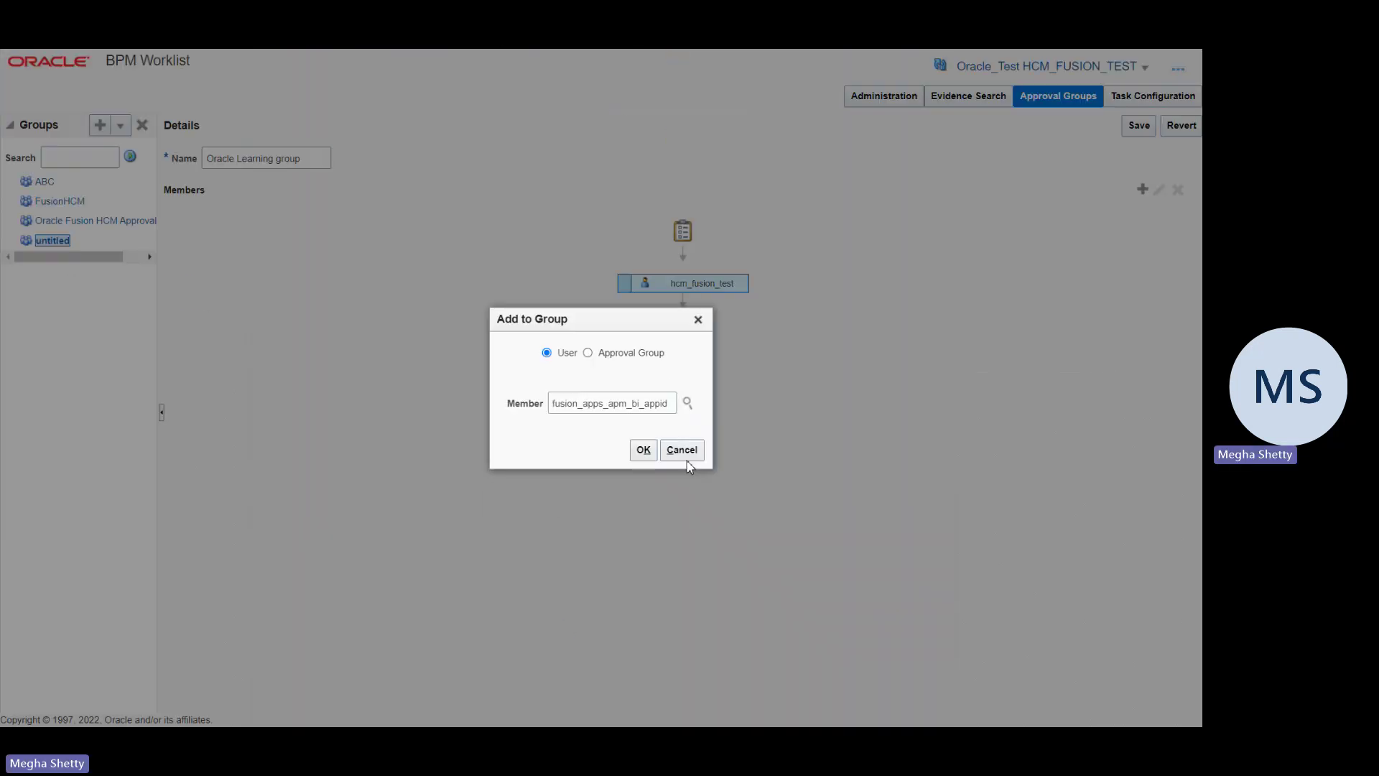
left_click(642, 450)
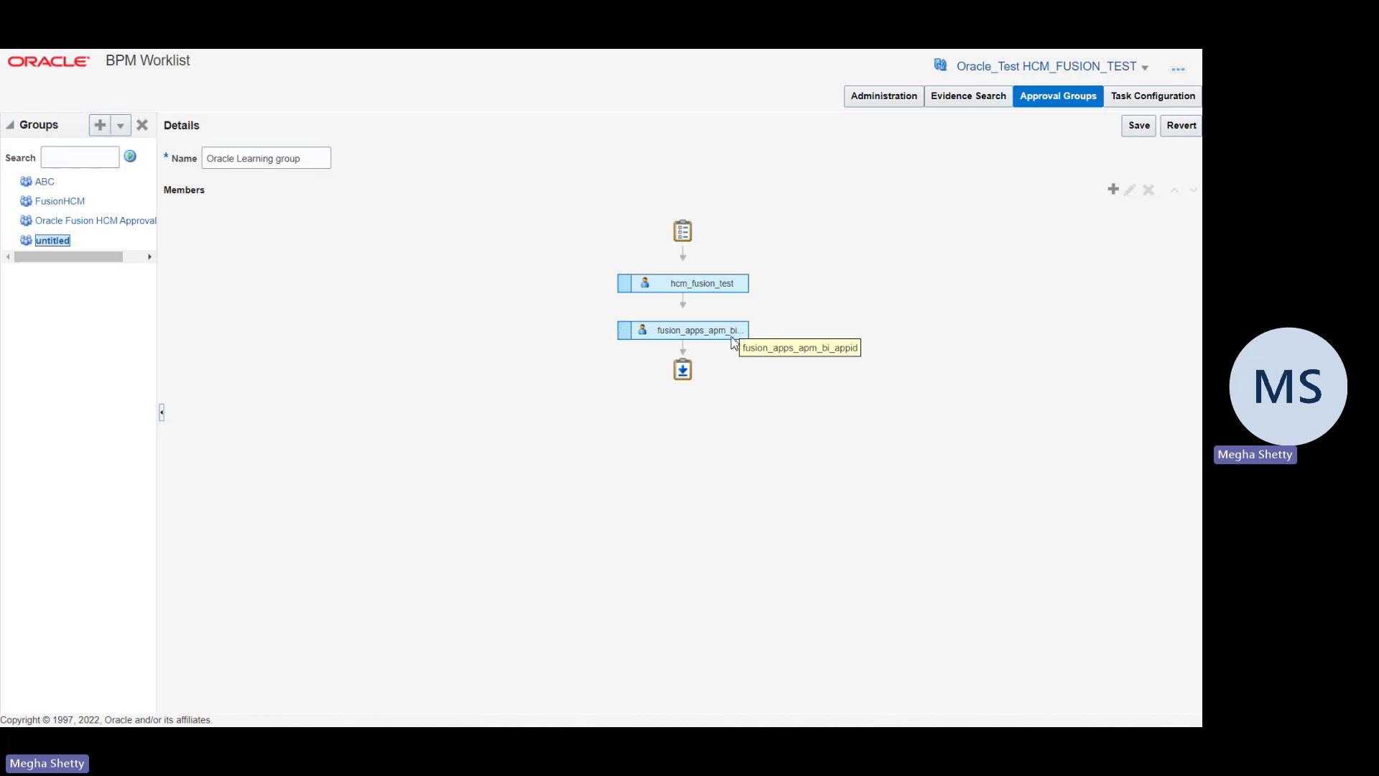
Move fusion_apps_apm_bi_appid up above hcm_fusion_test in the member list.
left_click(718, 330)
left_click(1174, 192)
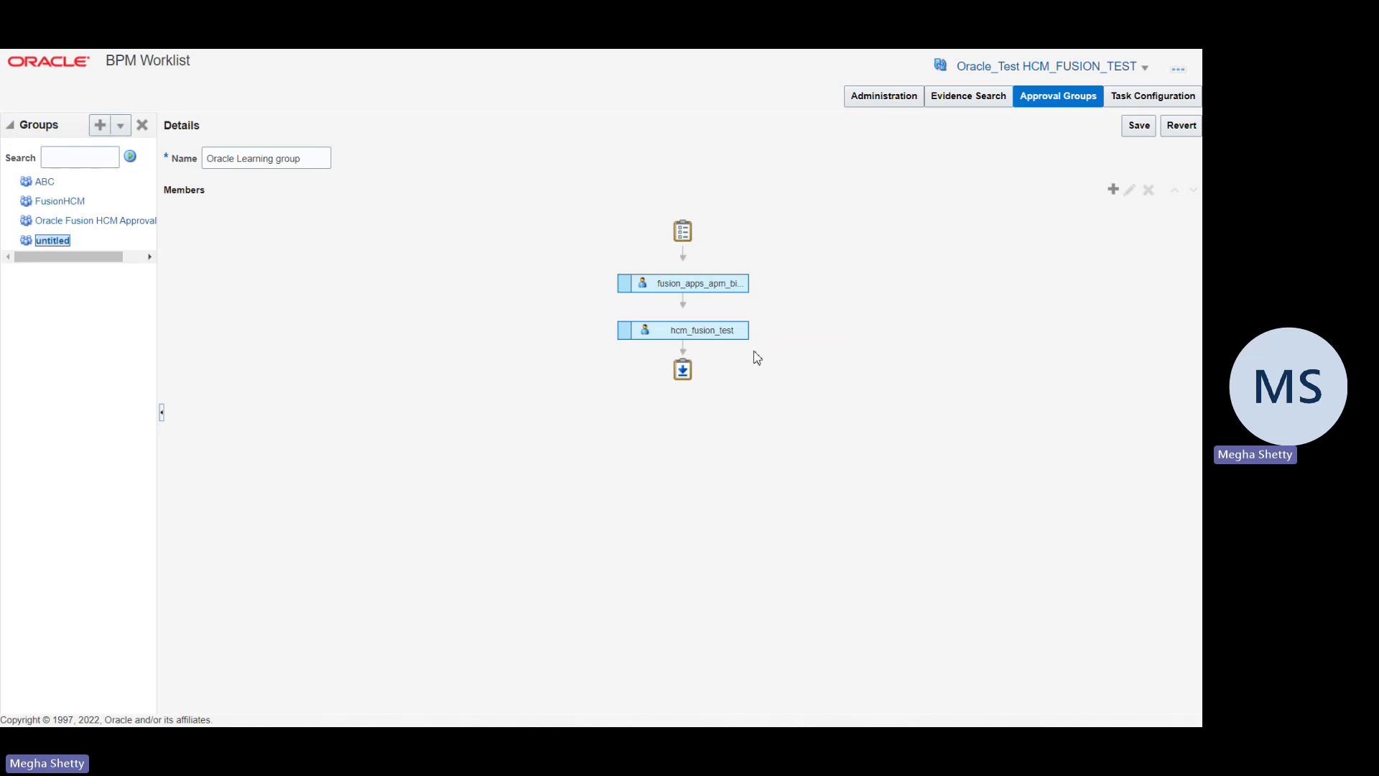
left_click(731, 331)
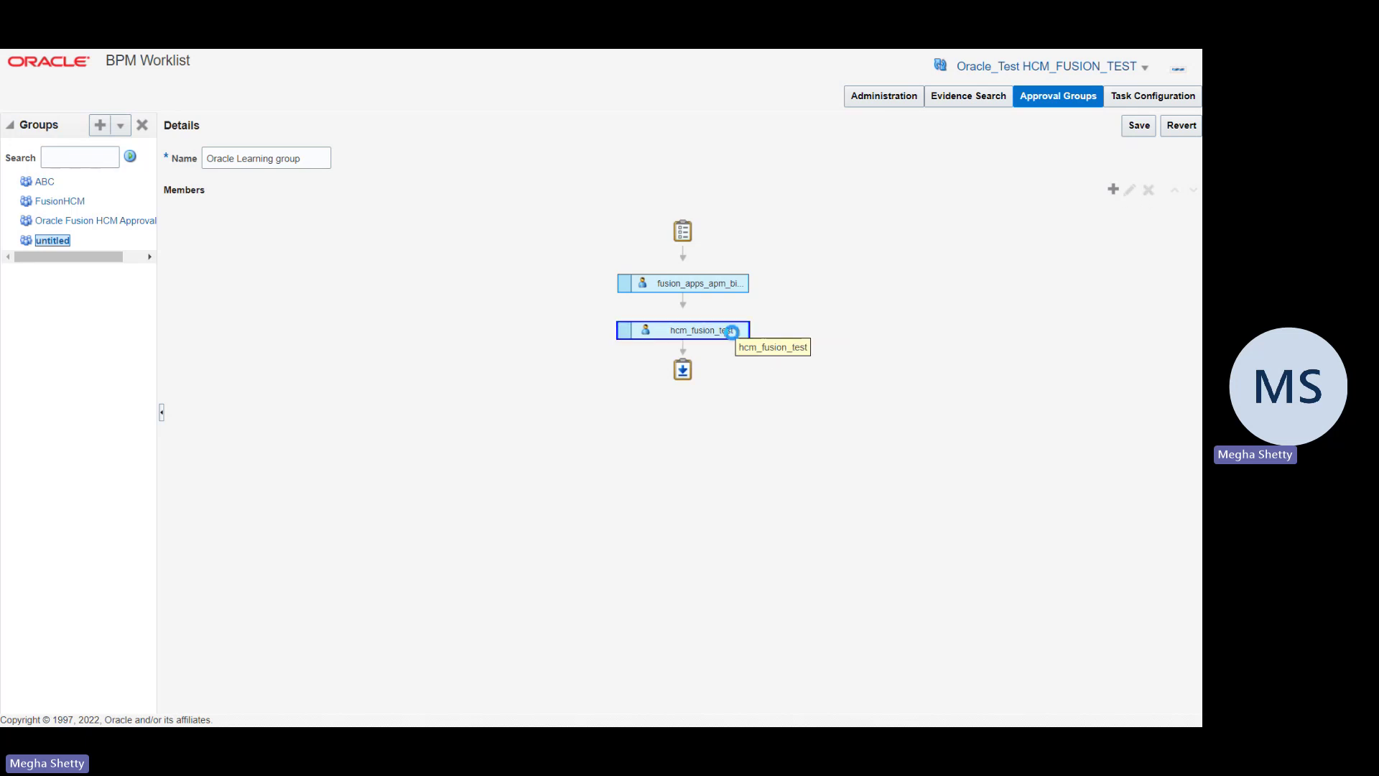
Add the FusionHCM approval group as a member placed above hcm_fusion_test.
left_click(1113, 190)
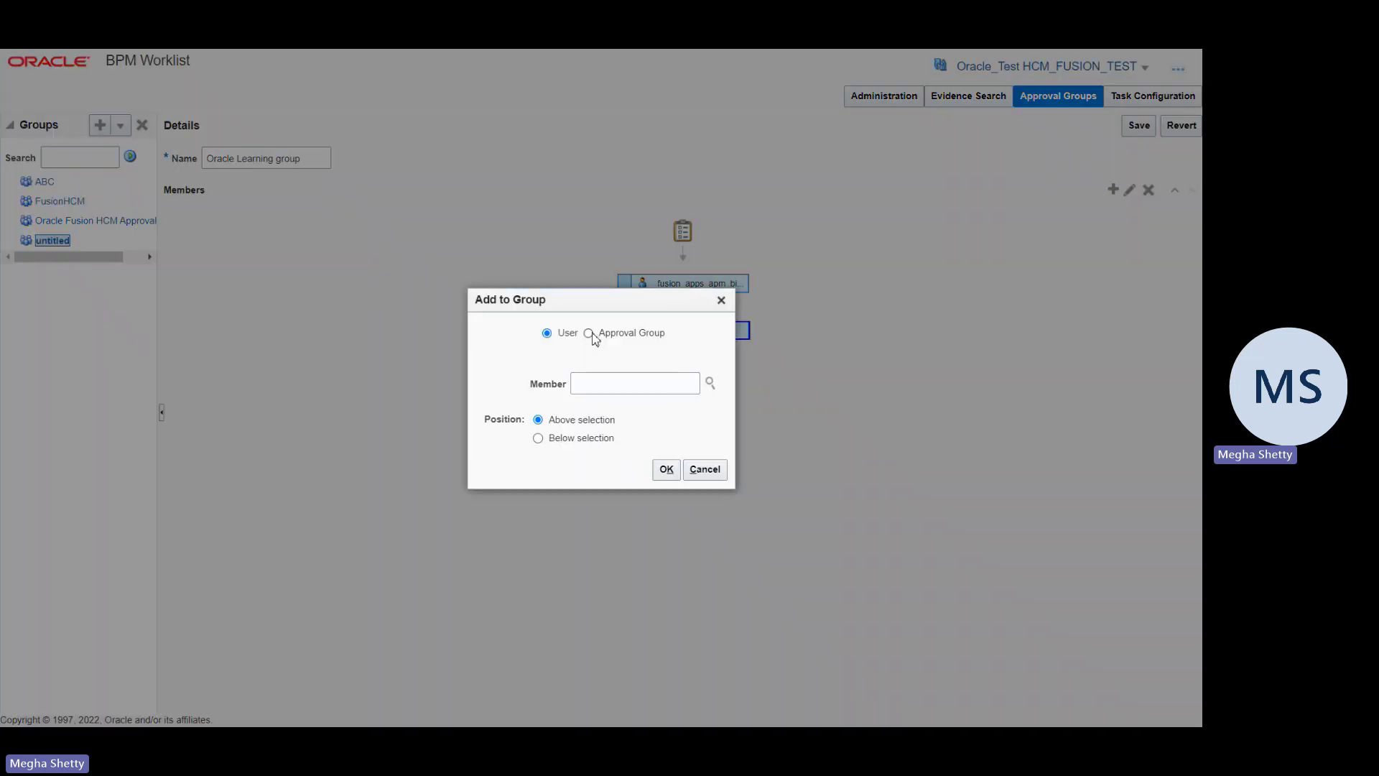
left_click(589, 333)
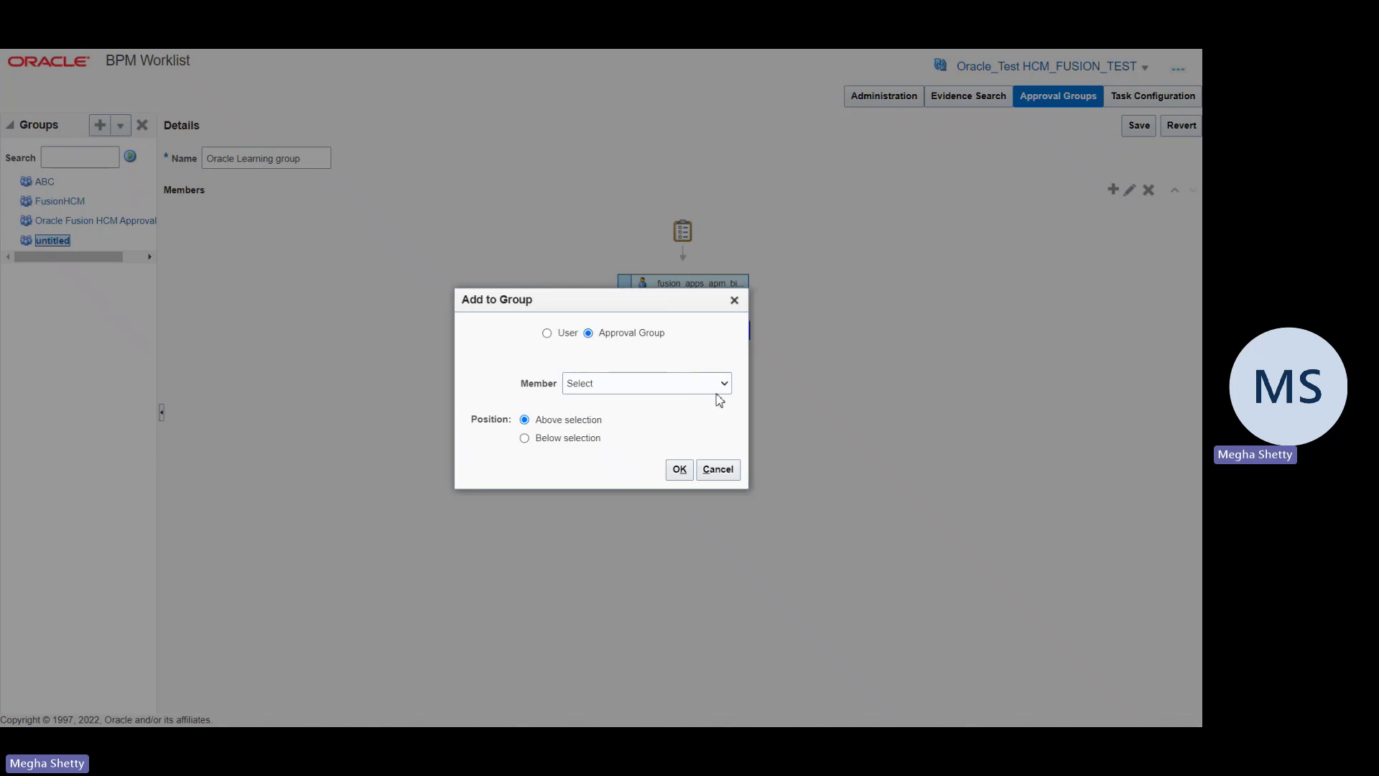
left_click(645, 449)
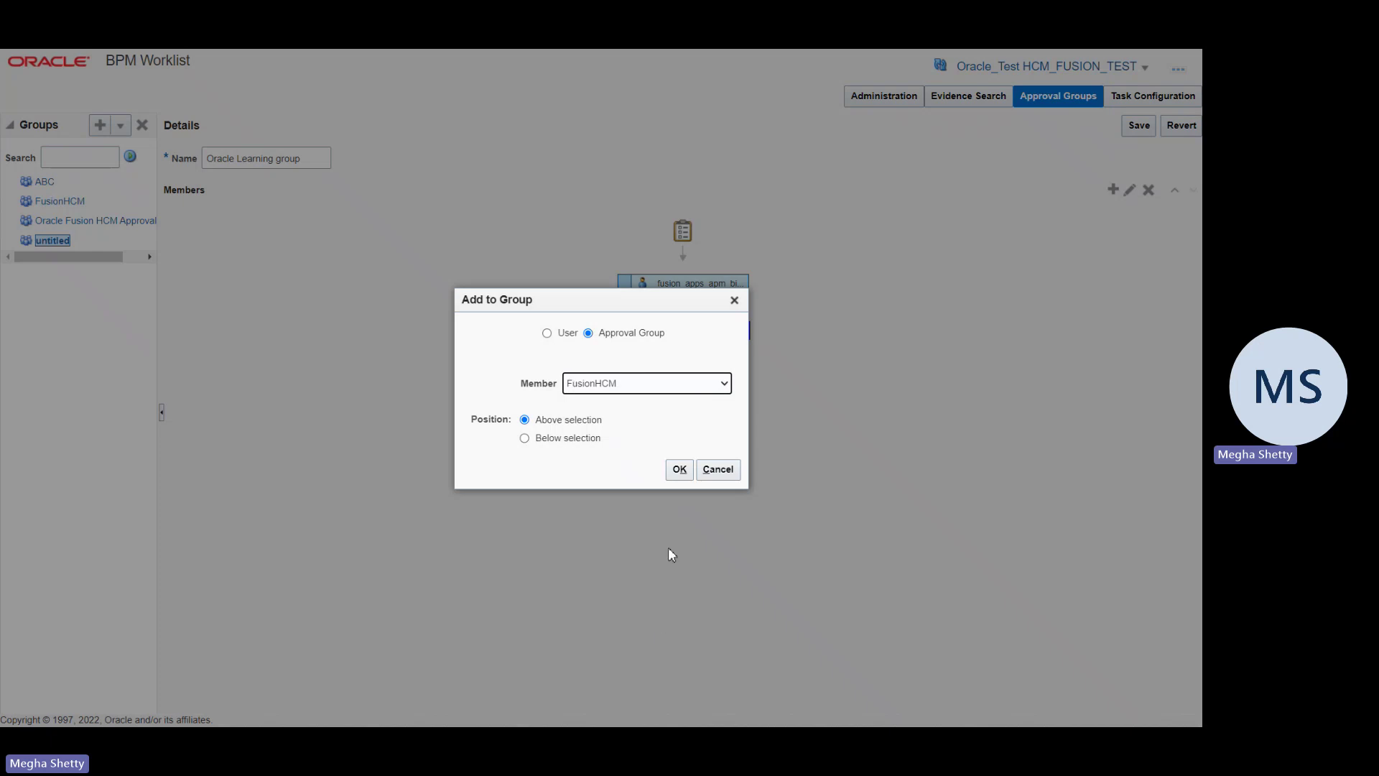
left_click(680, 471)
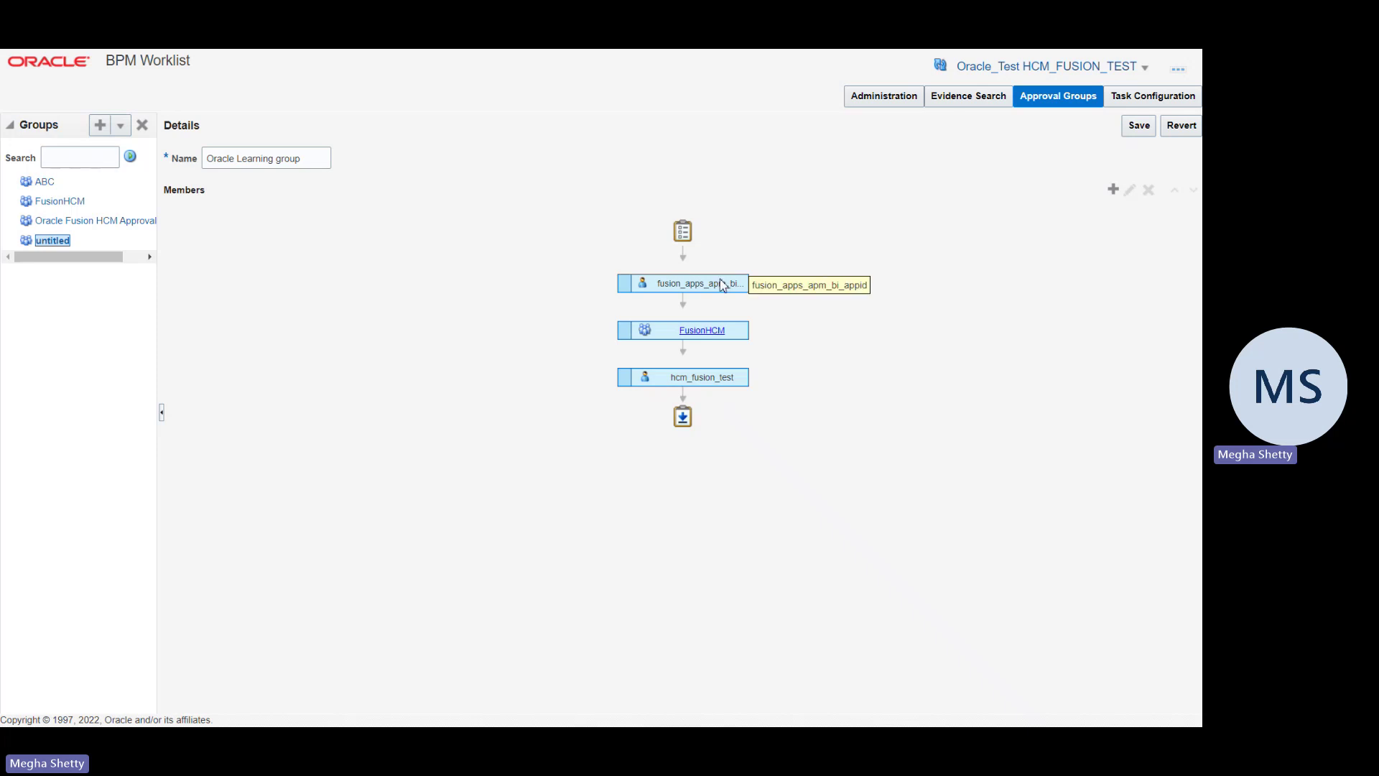
Save the Oracle Learning group from the Details pane.
left_click(1139, 127)
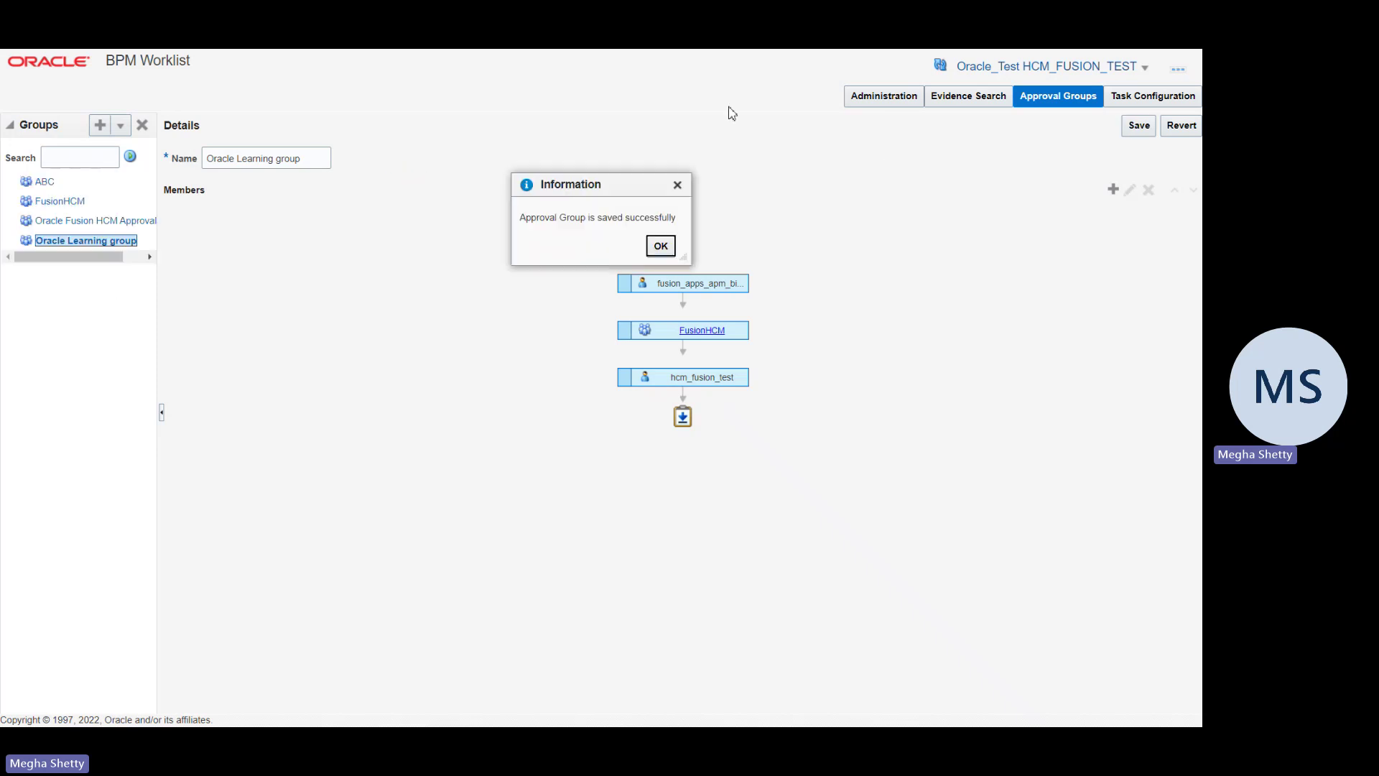